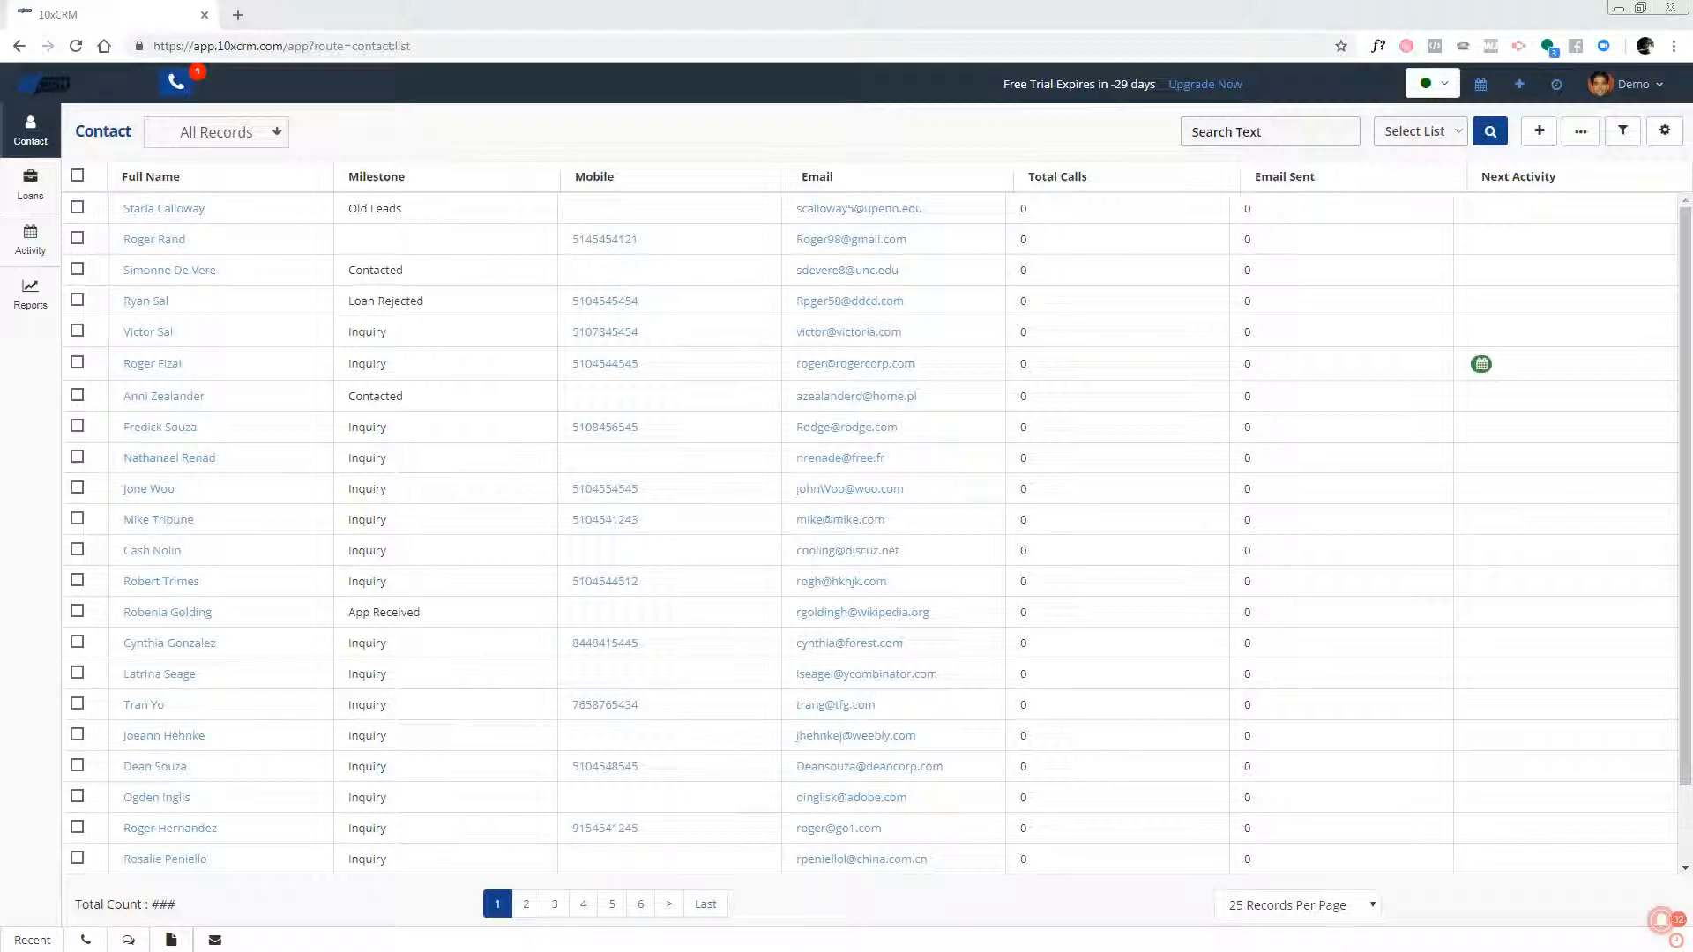
Filter the contact list to show the Recently Created records
mouse_move(929, 739)
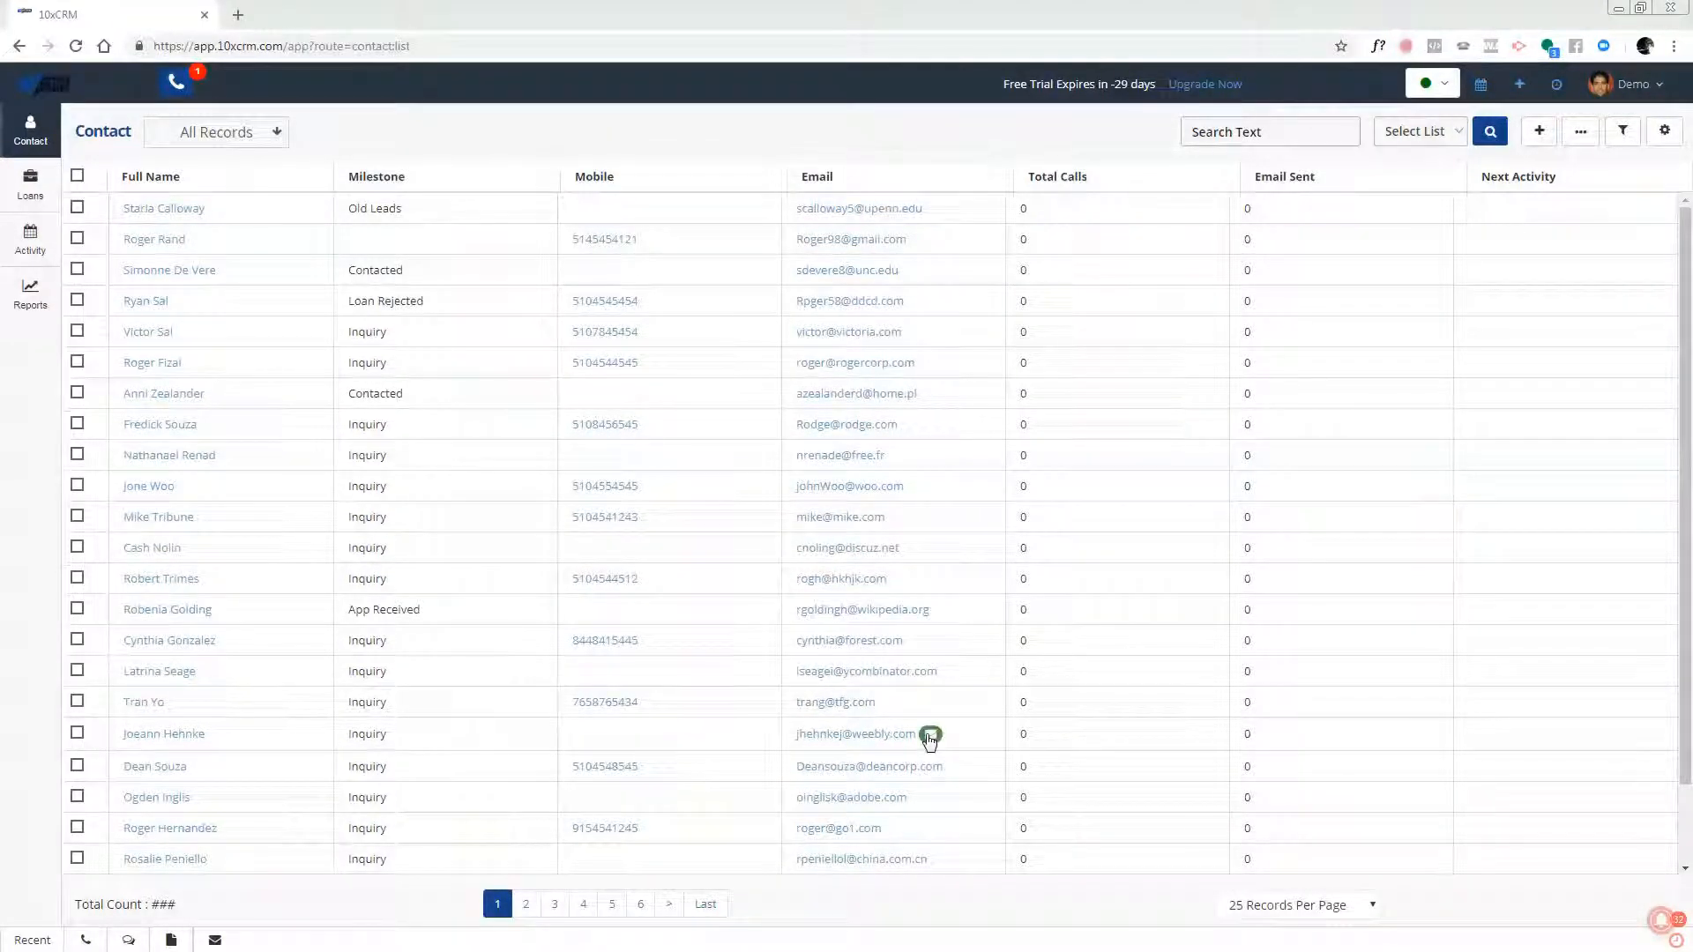
mouse_move(595, 642)
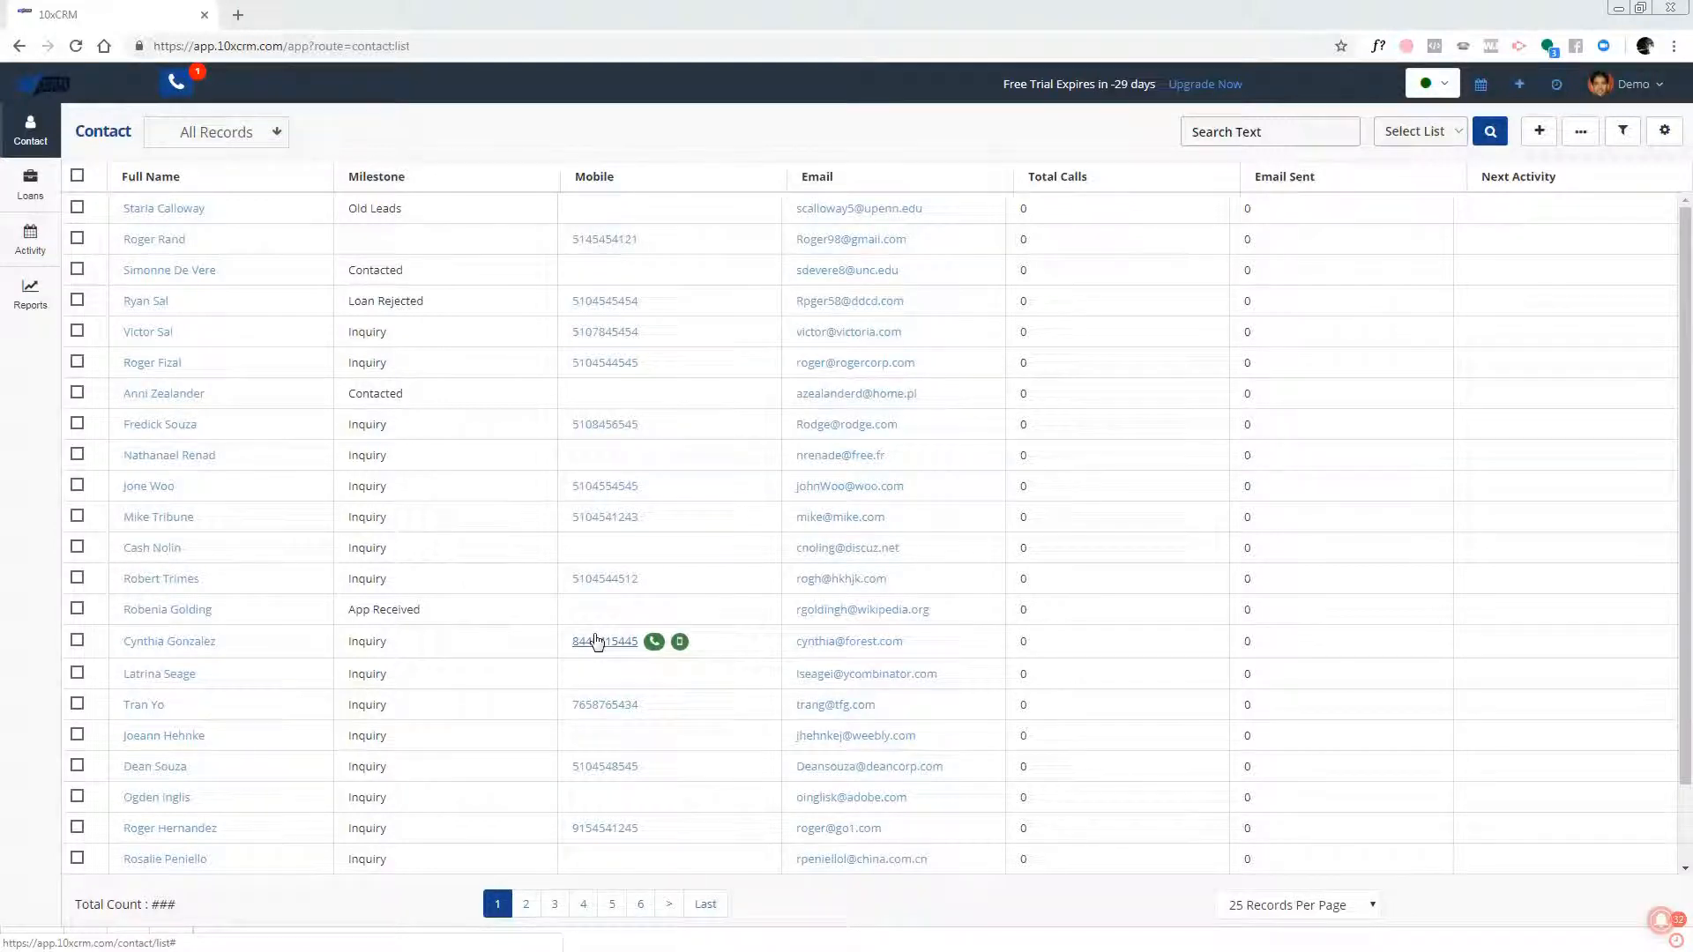
left_click(262, 141)
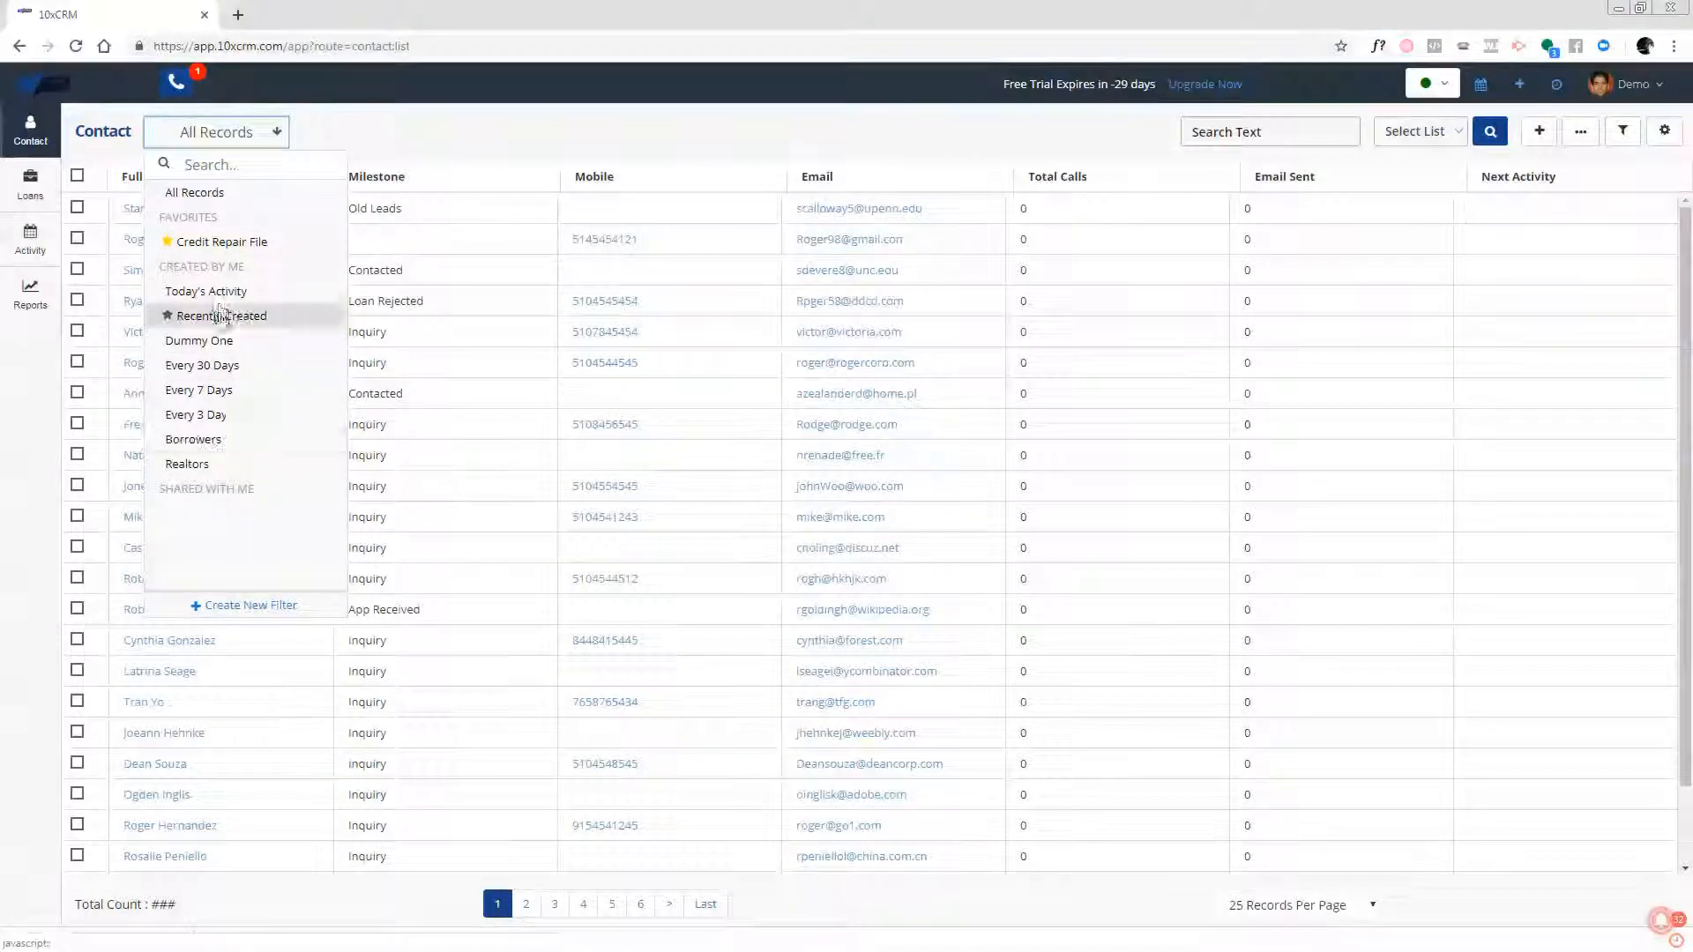
mouse_move(706, 240)
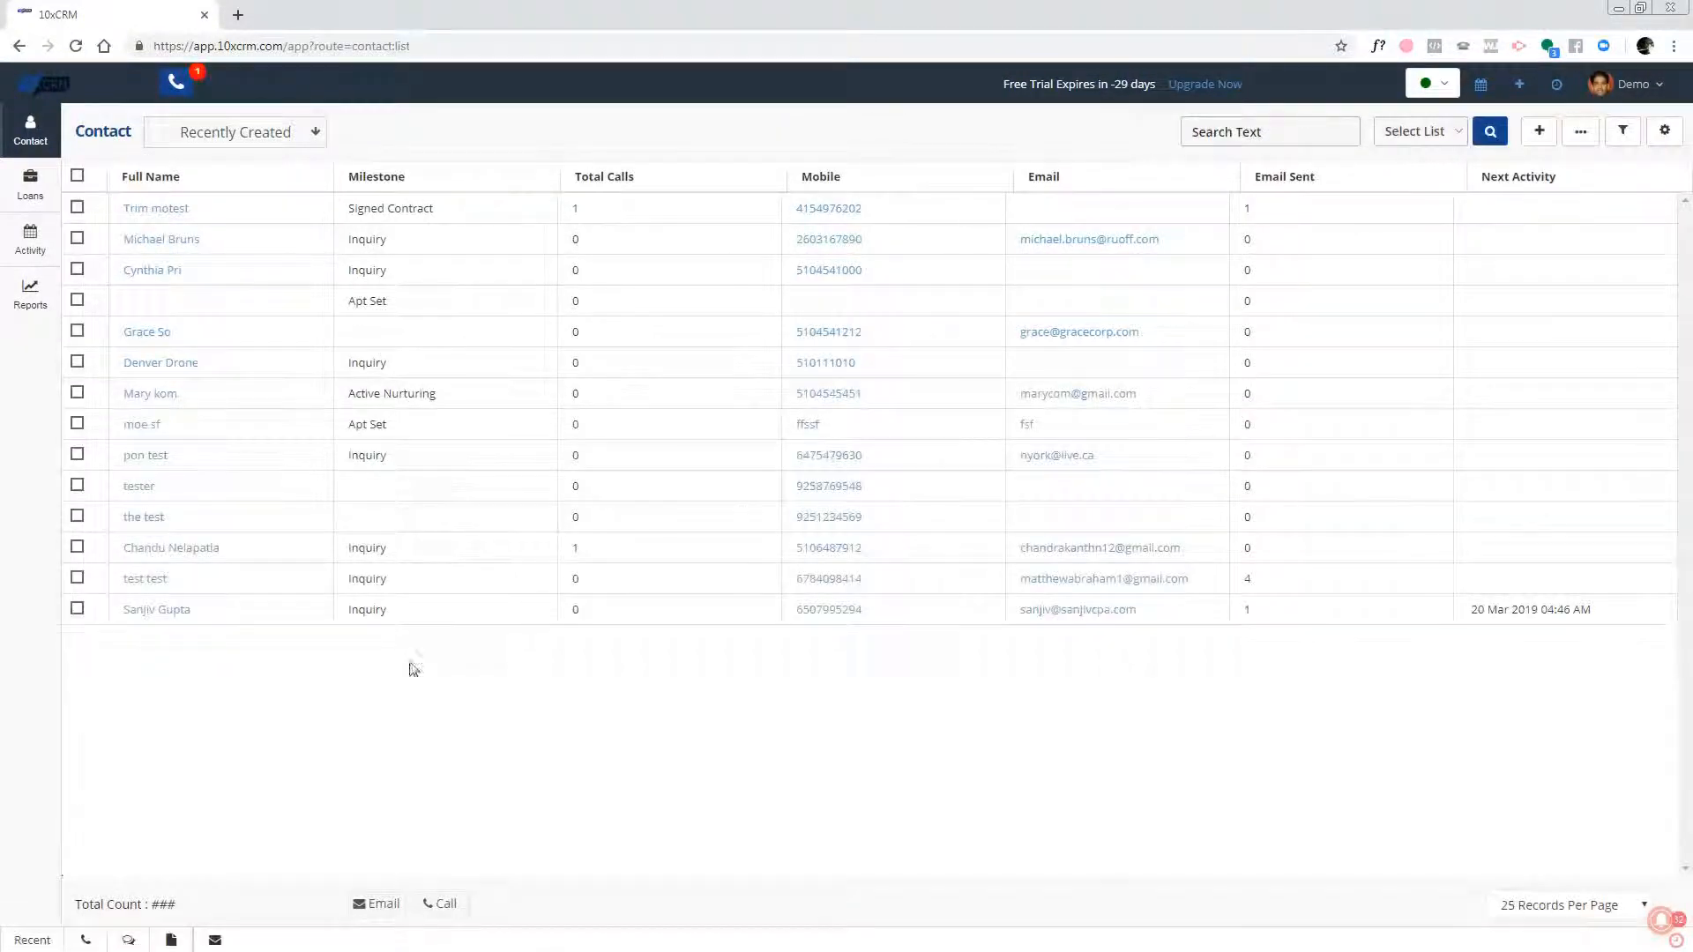
Draft a mass email to all email addresses of the filtered records with the "Application Received - Please upload following documents" template, and discard it
left_click(77, 176)
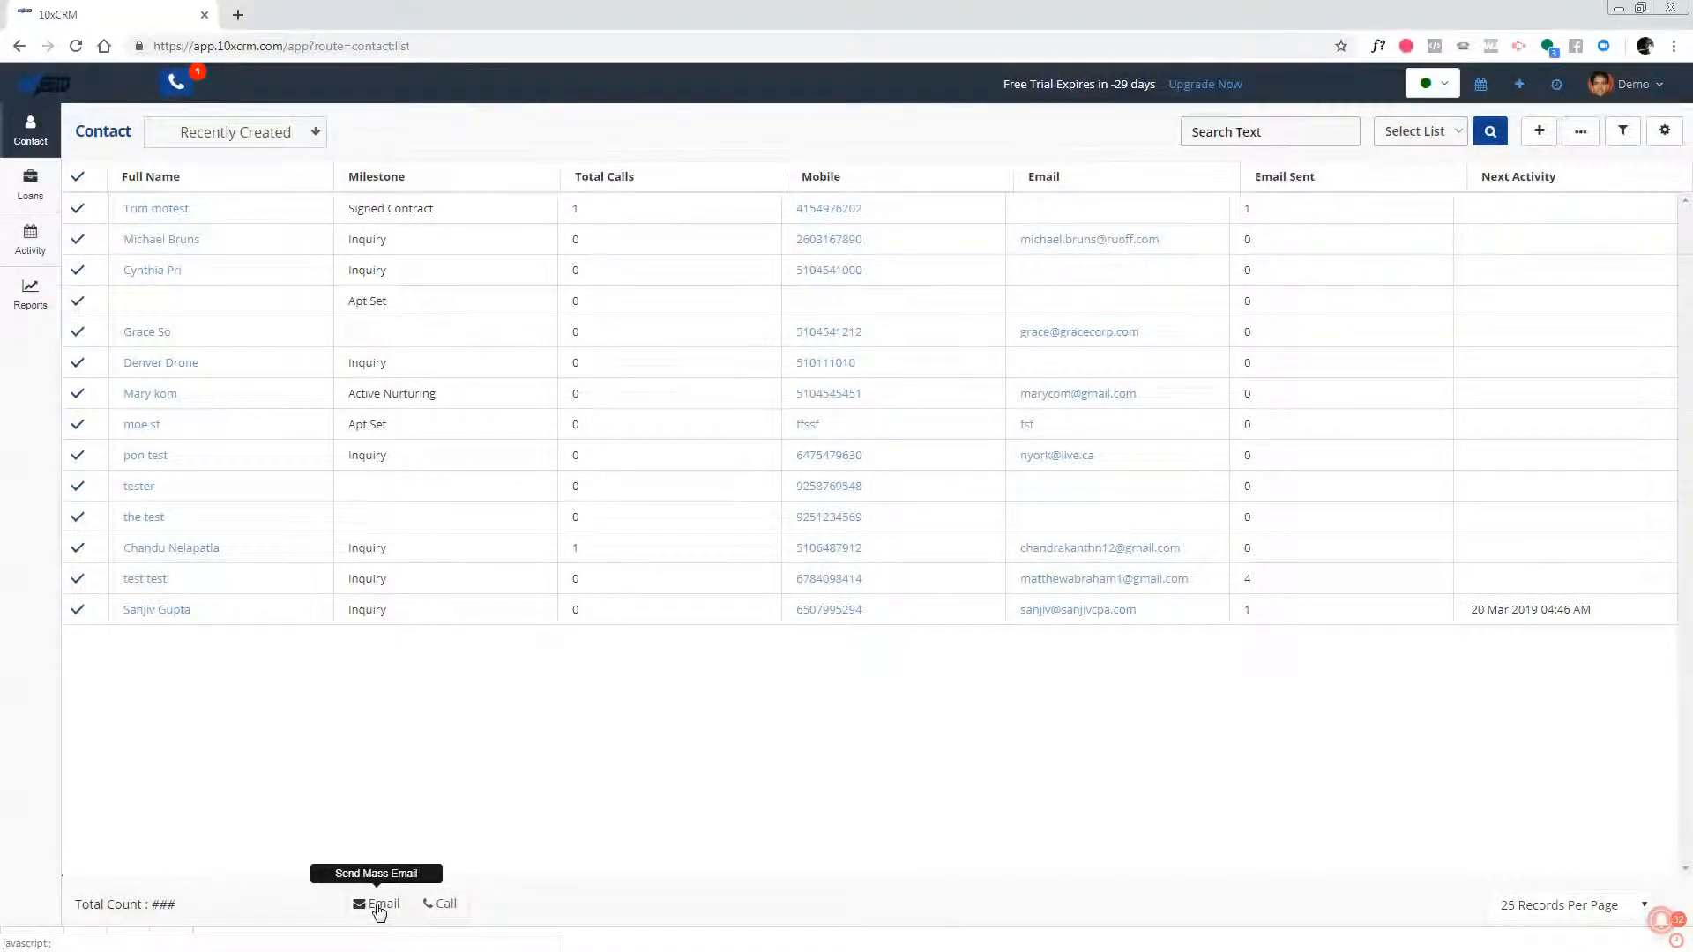
left_click(379, 905)
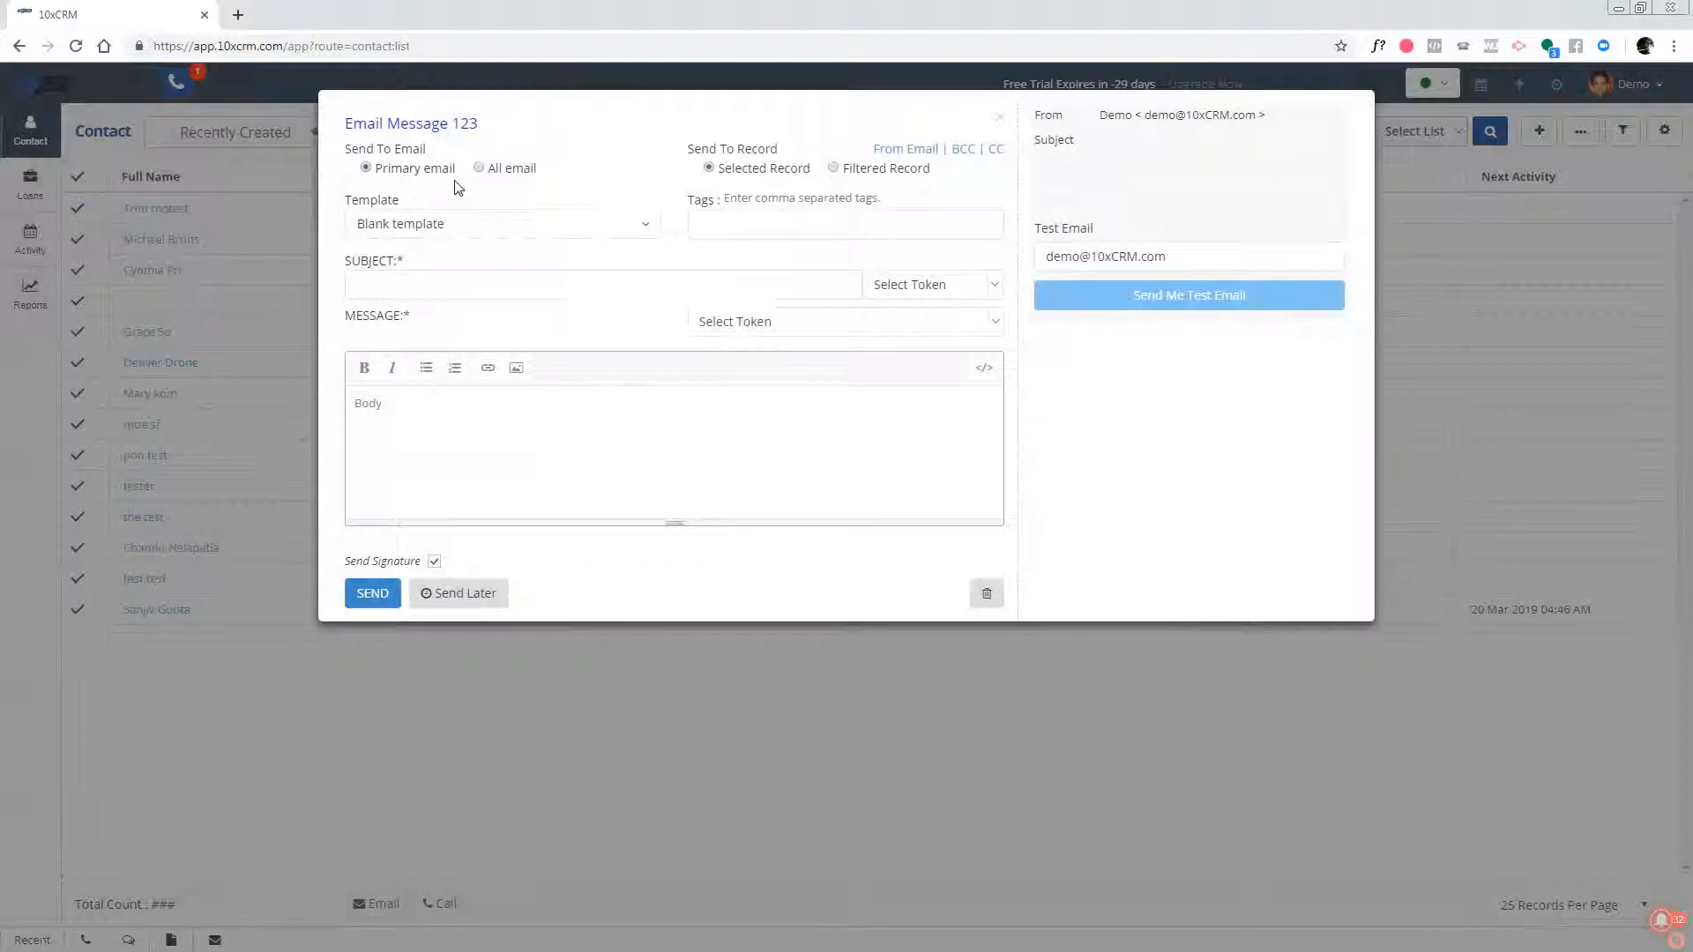
left_click(479, 169)
left_click(481, 226)
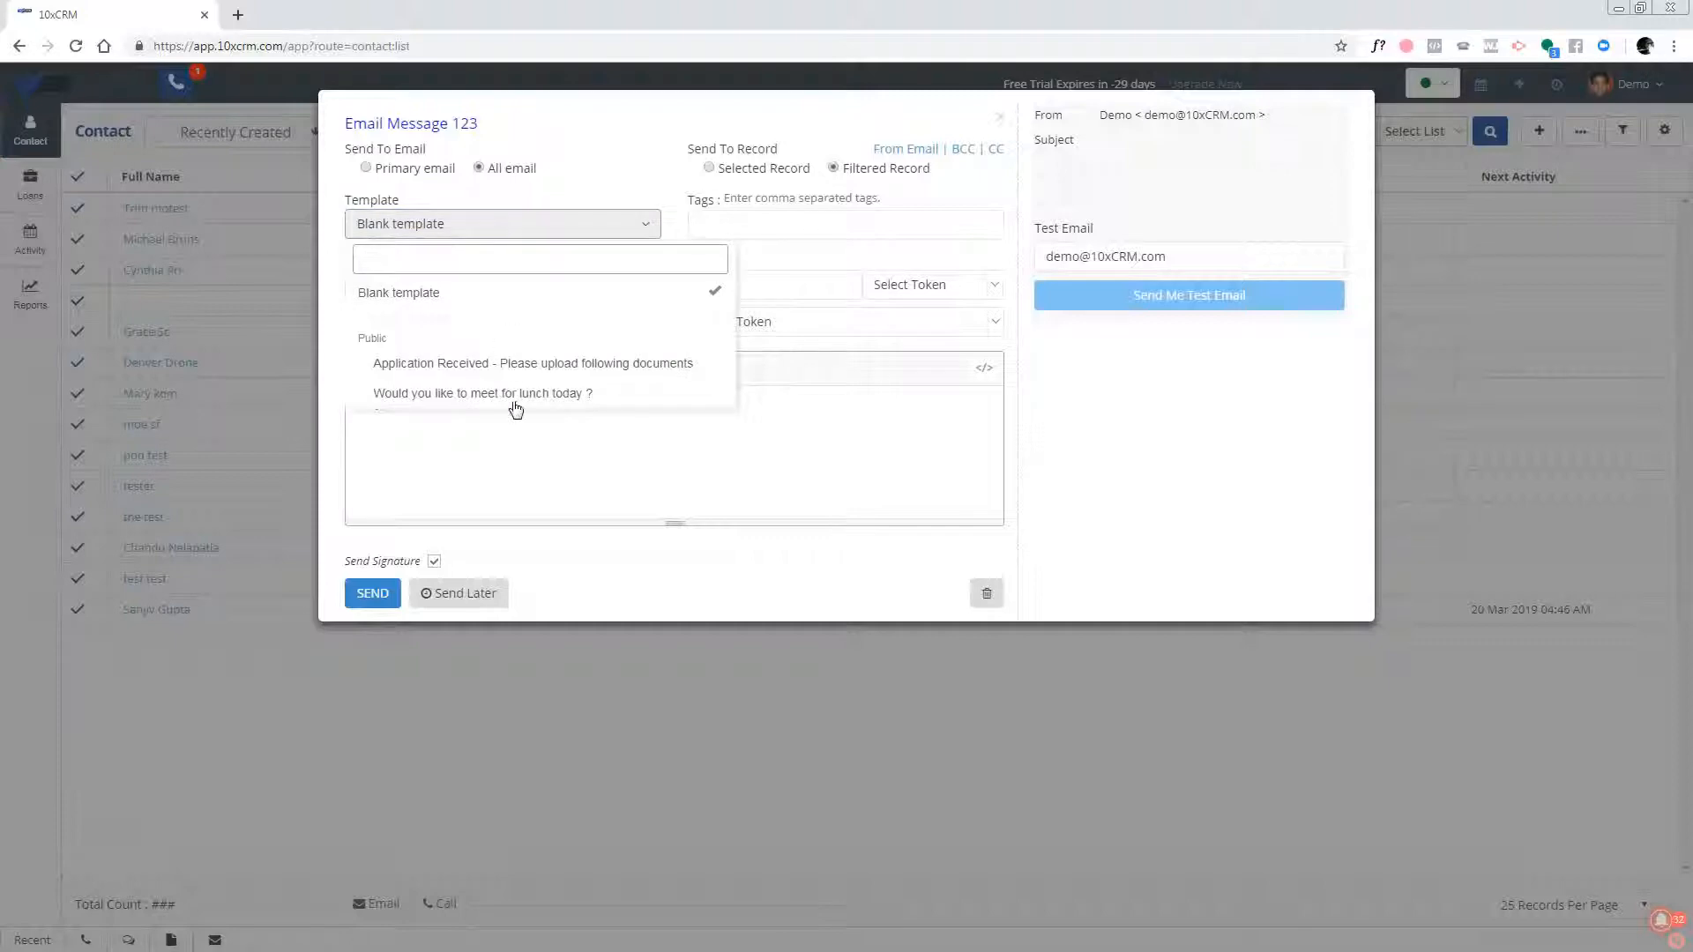
left_click(559, 365)
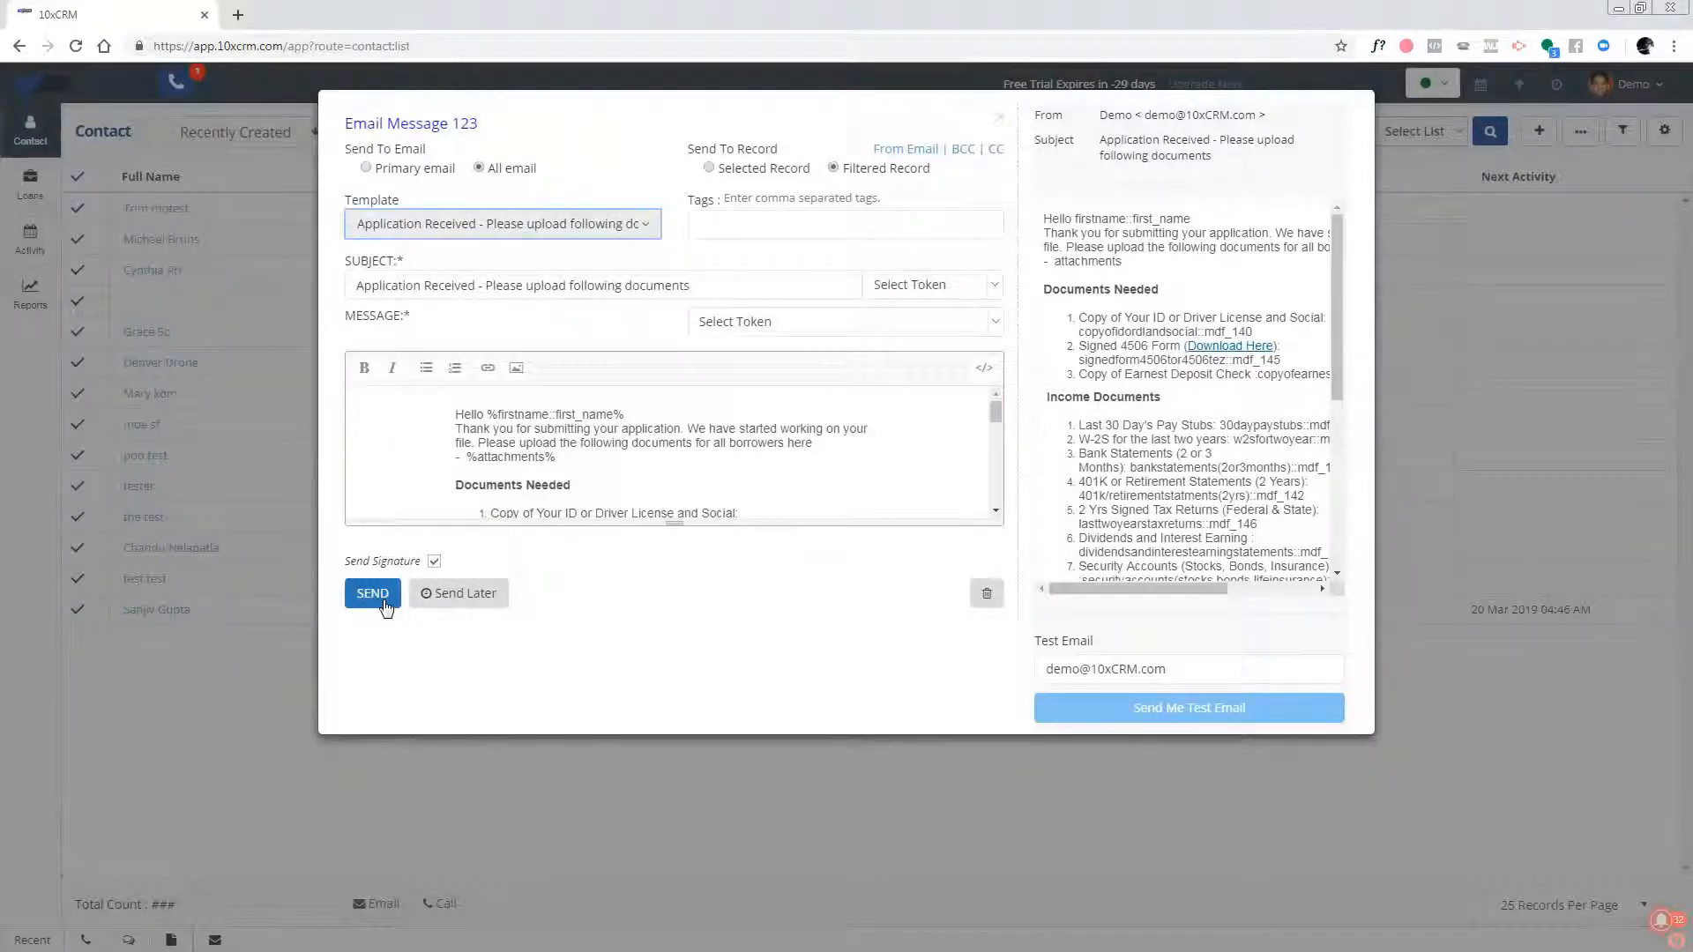
left_click(987, 595)
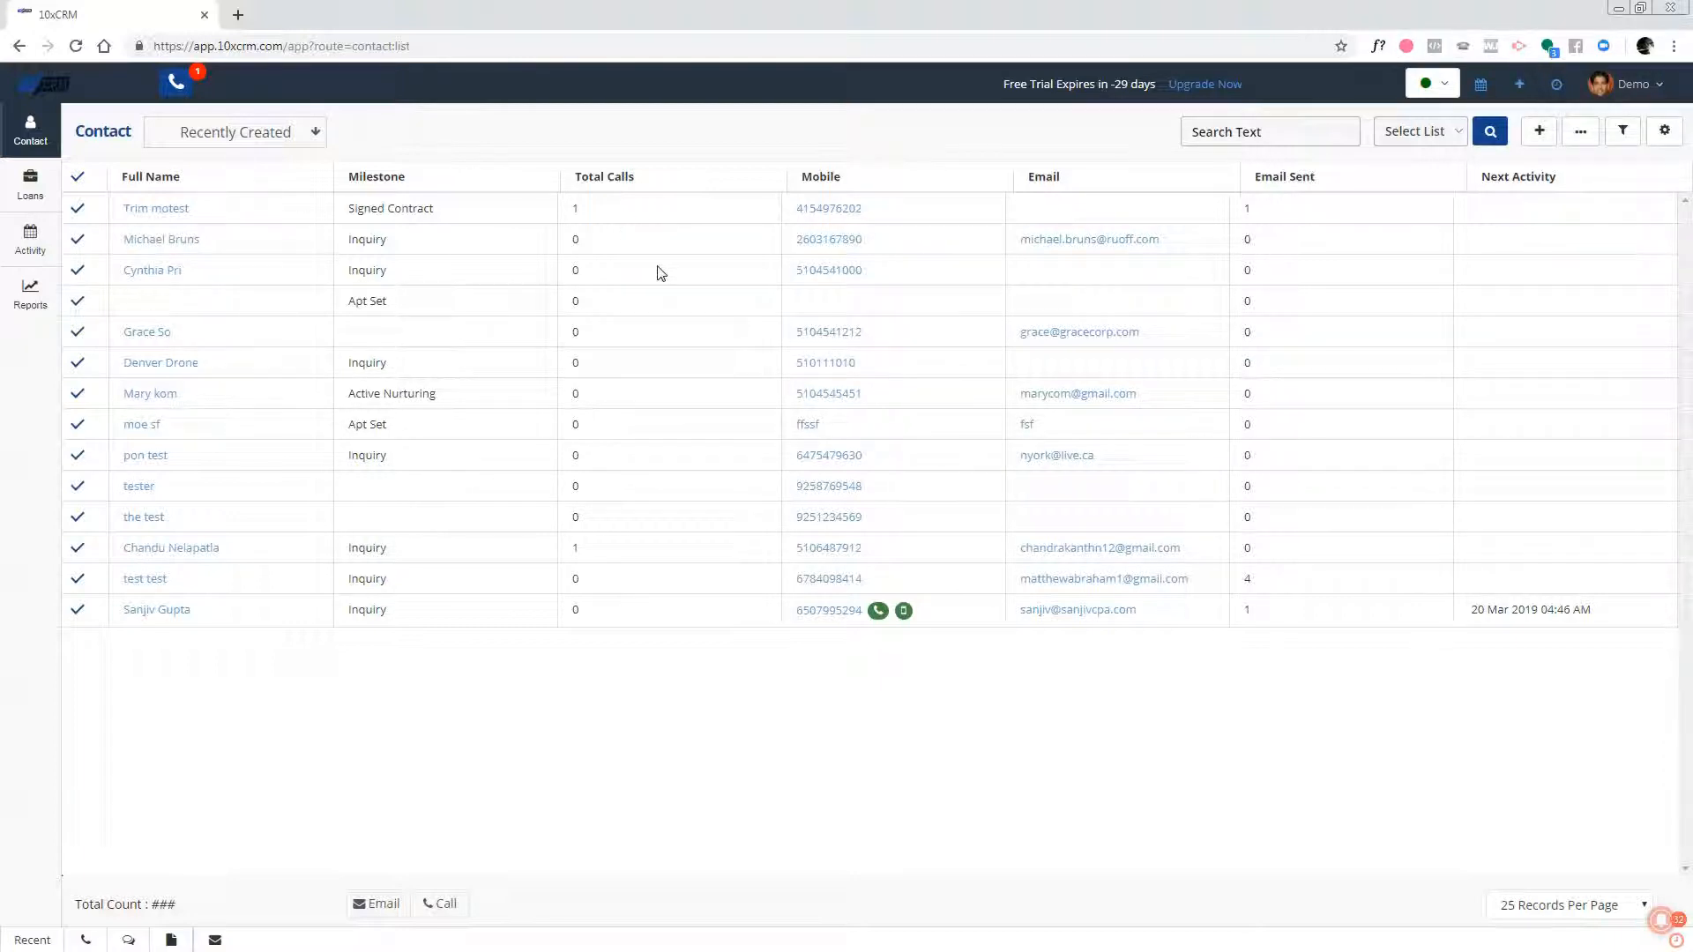
Open the Sequences list among the templates in the account setup
mouse_move(1040, 583)
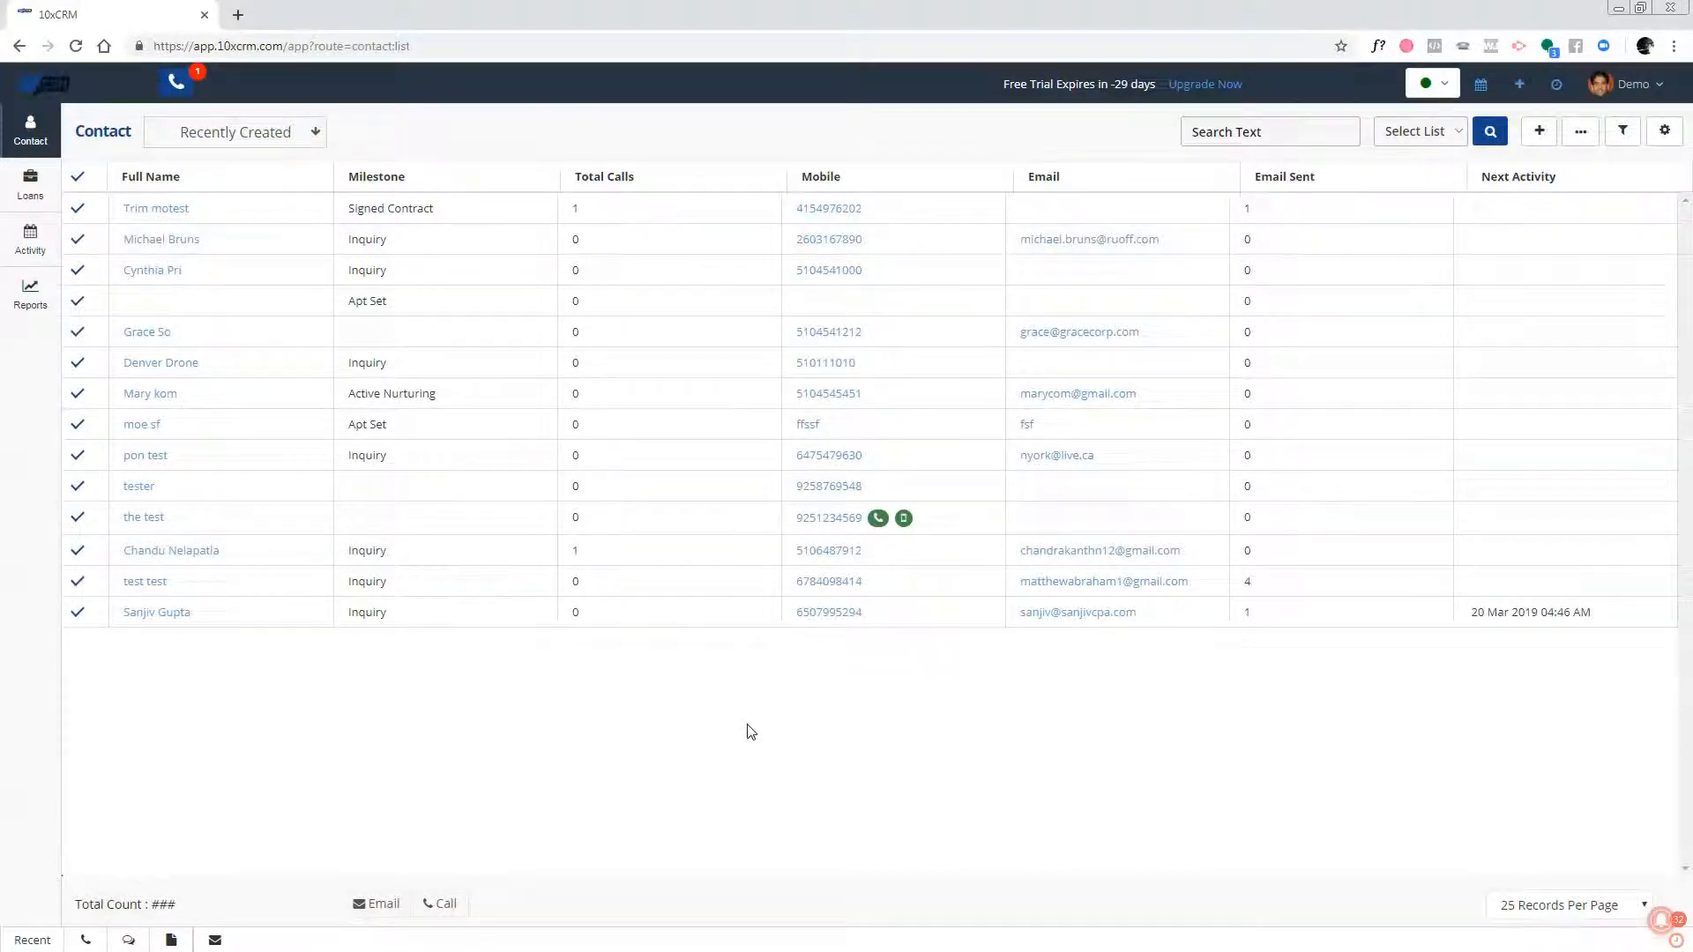
left_click(1631, 84)
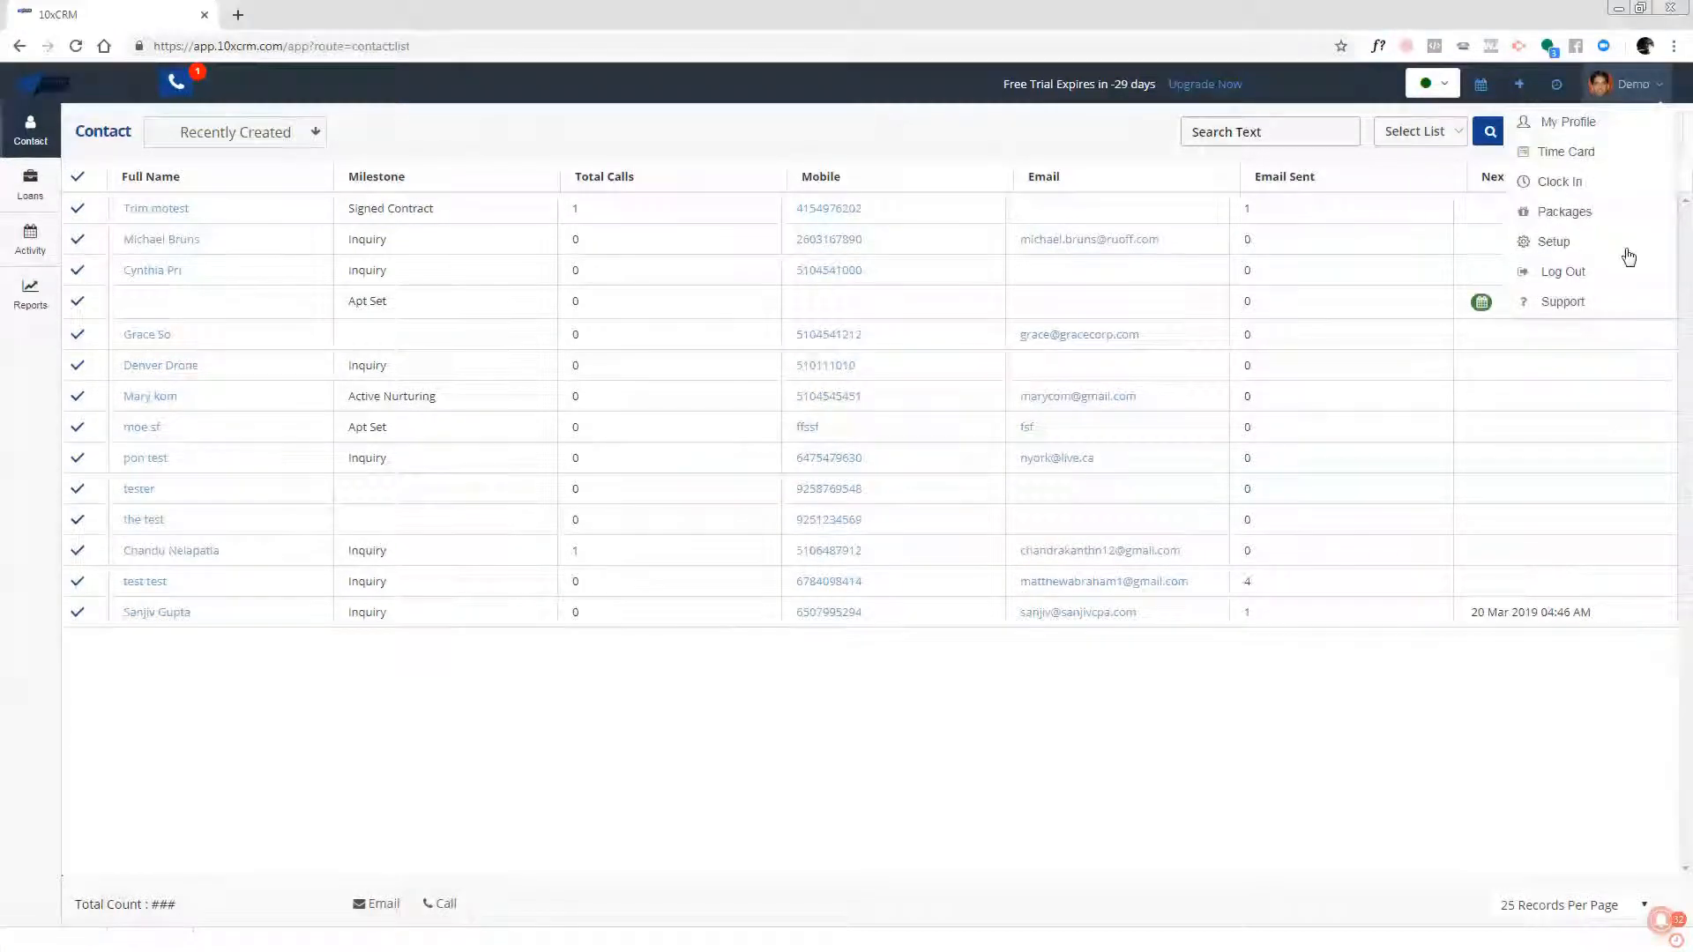
left_click(1561, 240)
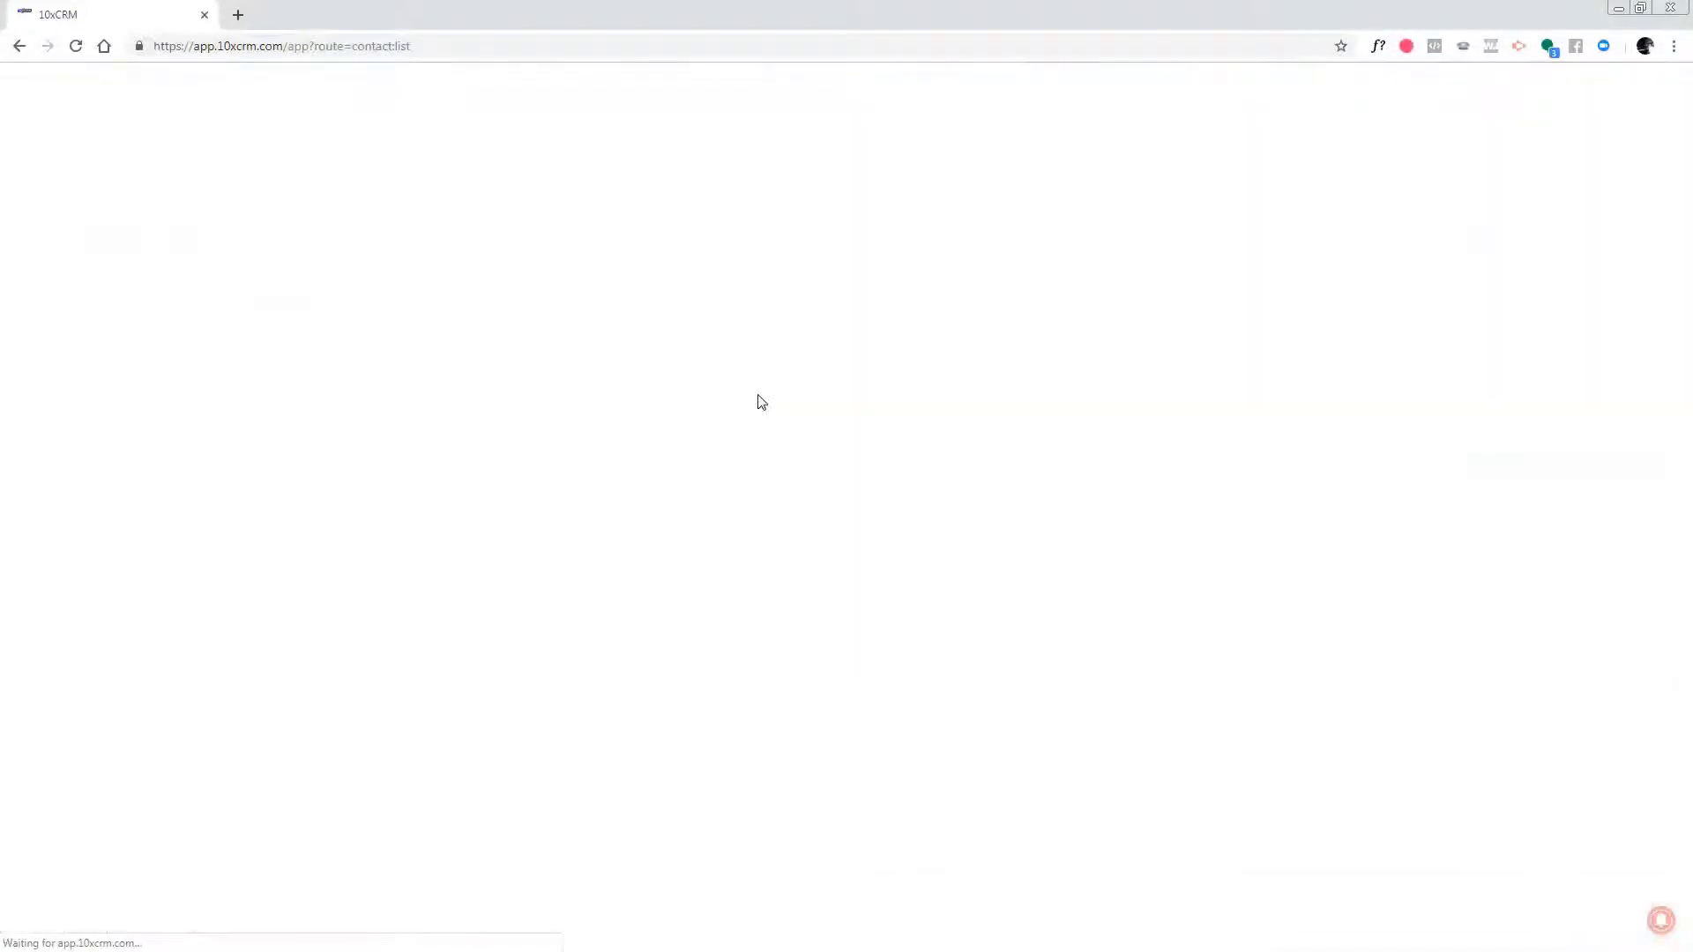
left_click(155, 718)
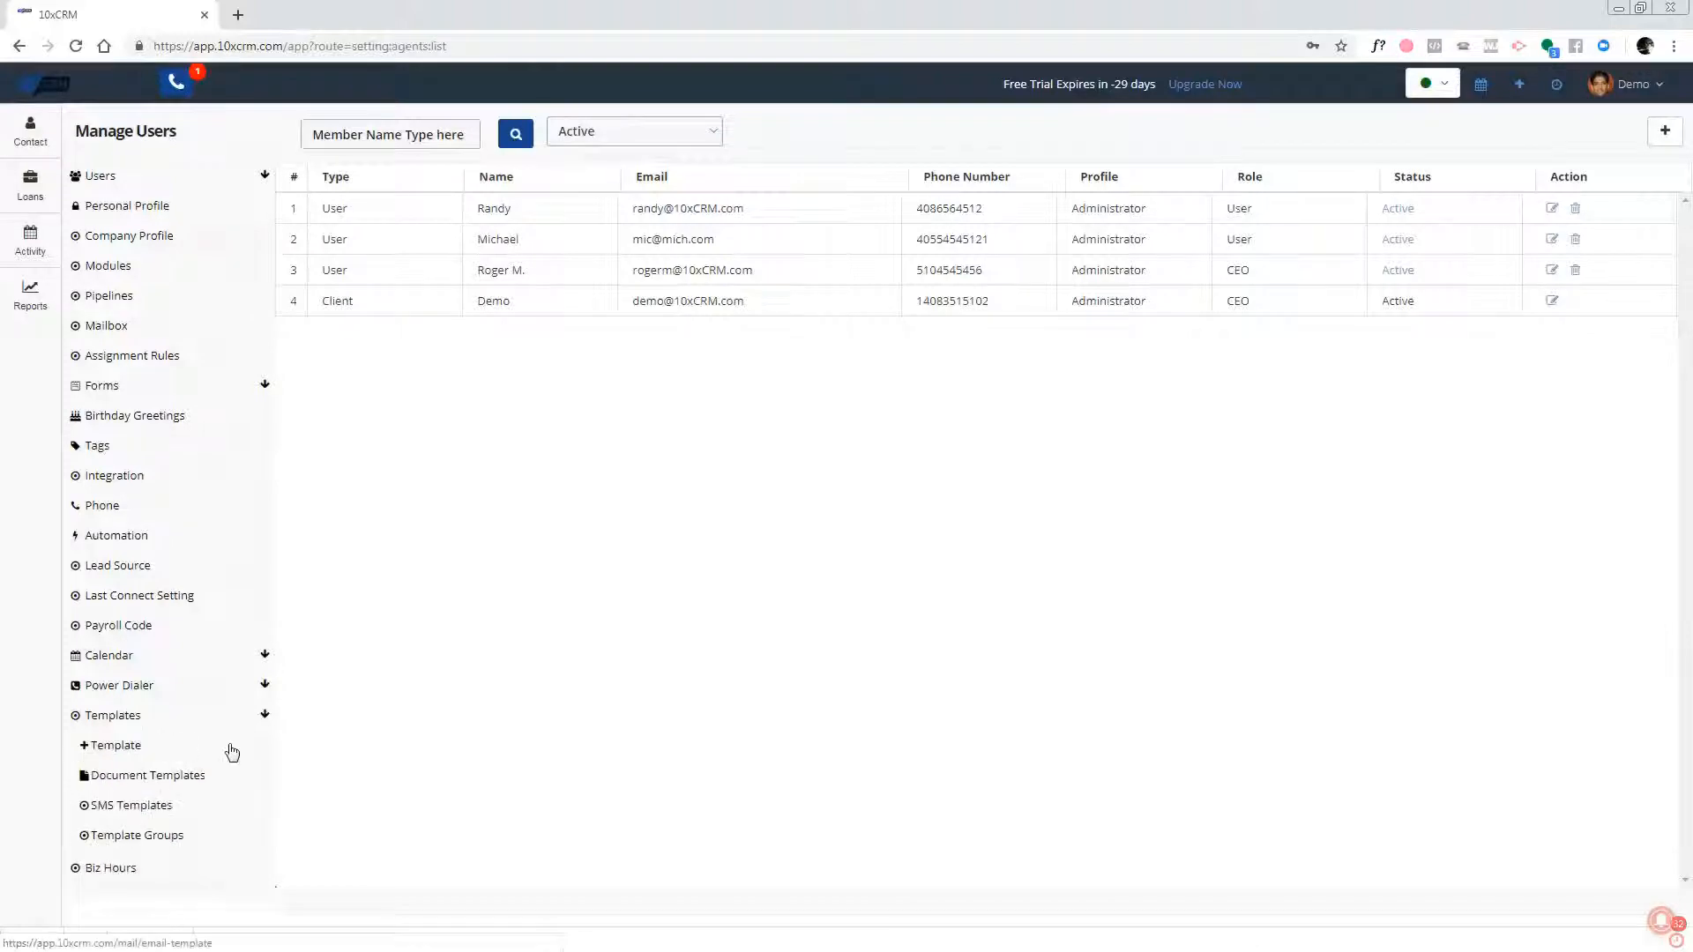
left_click(135, 859)
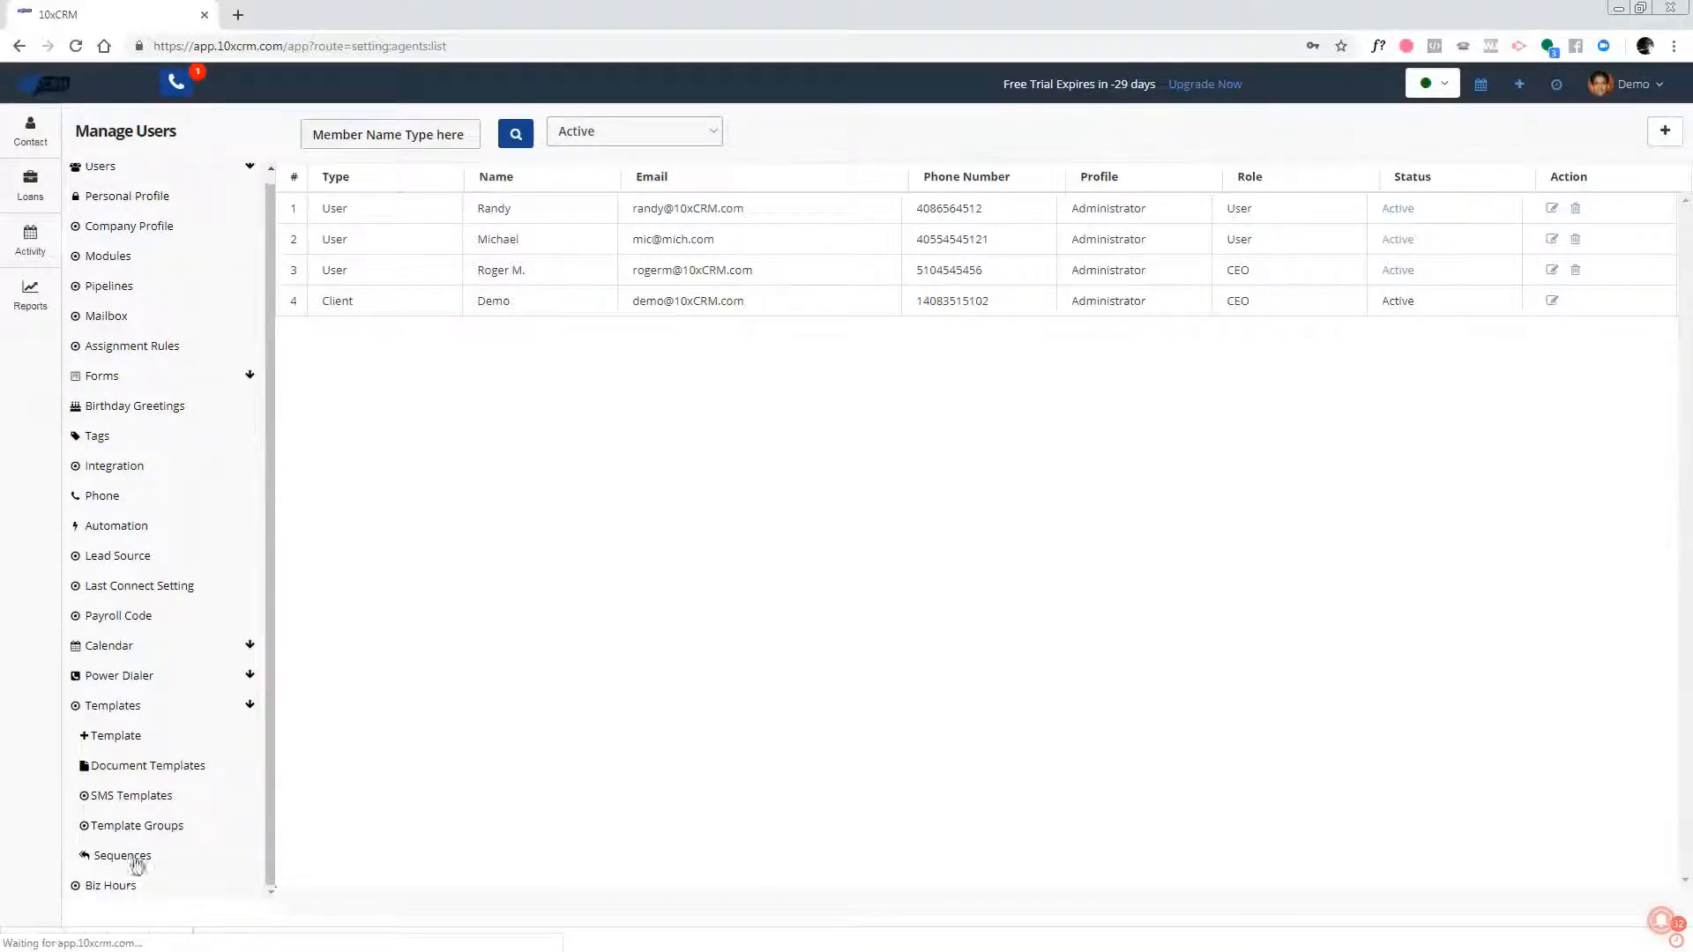
Start a new sequence titled "Mass Email" for the Contact module
left_click(1587, 148)
left_click(840, 189)
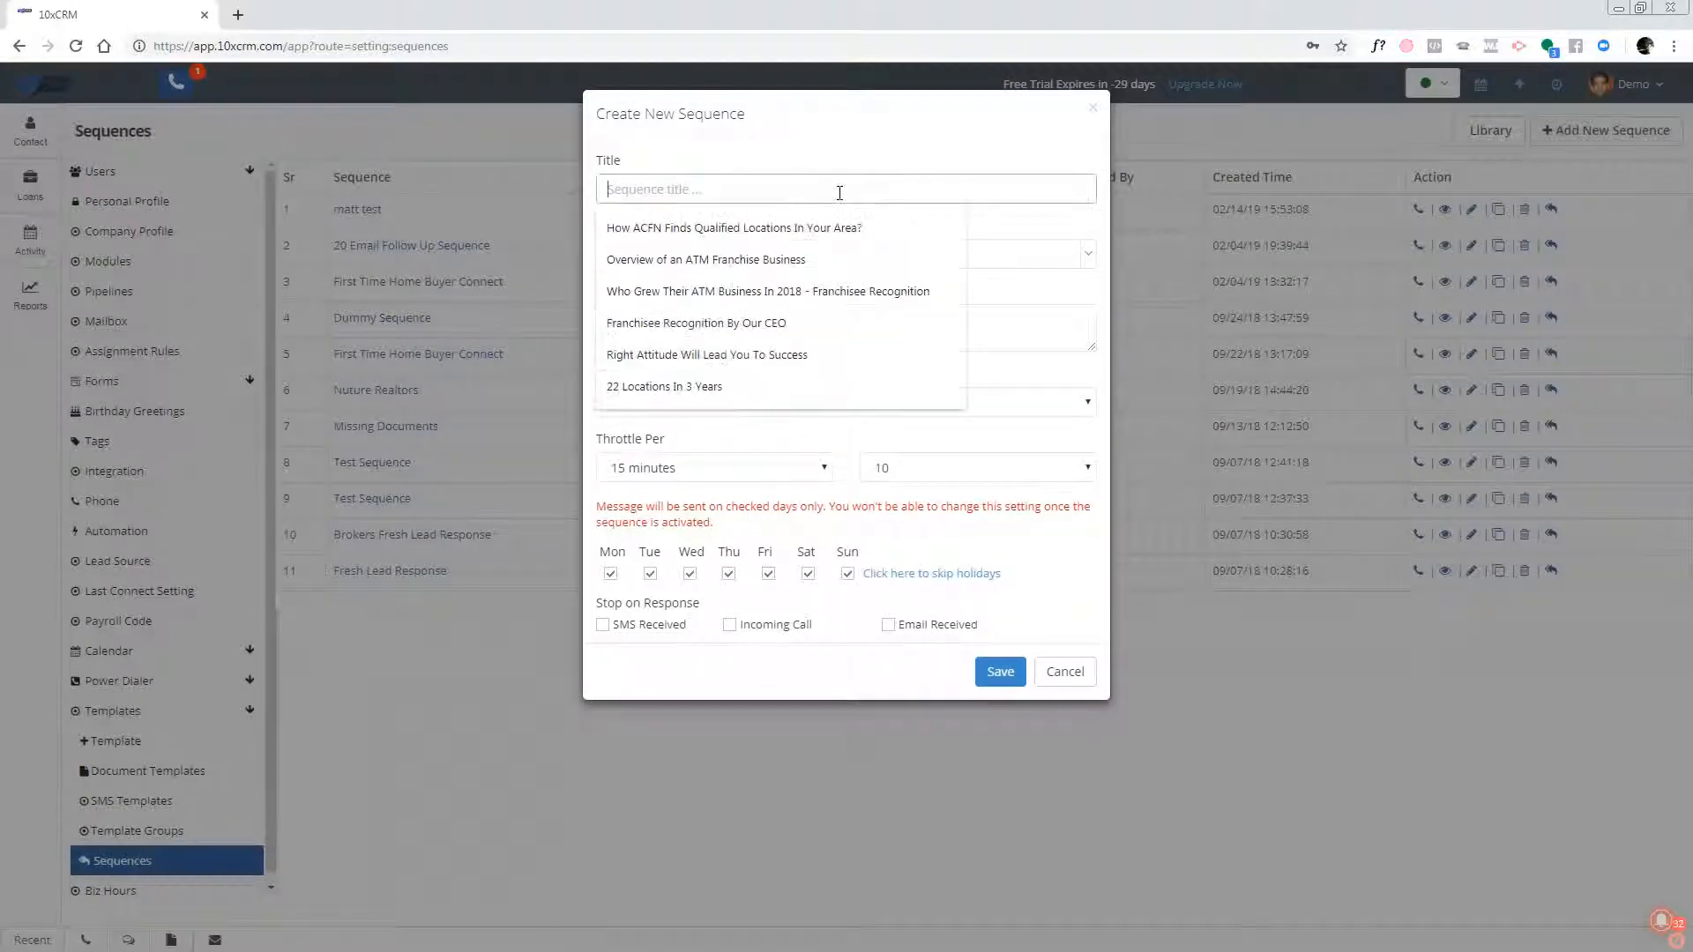
type("Mass Email")
left_click(783, 264)
left_click(697, 339)
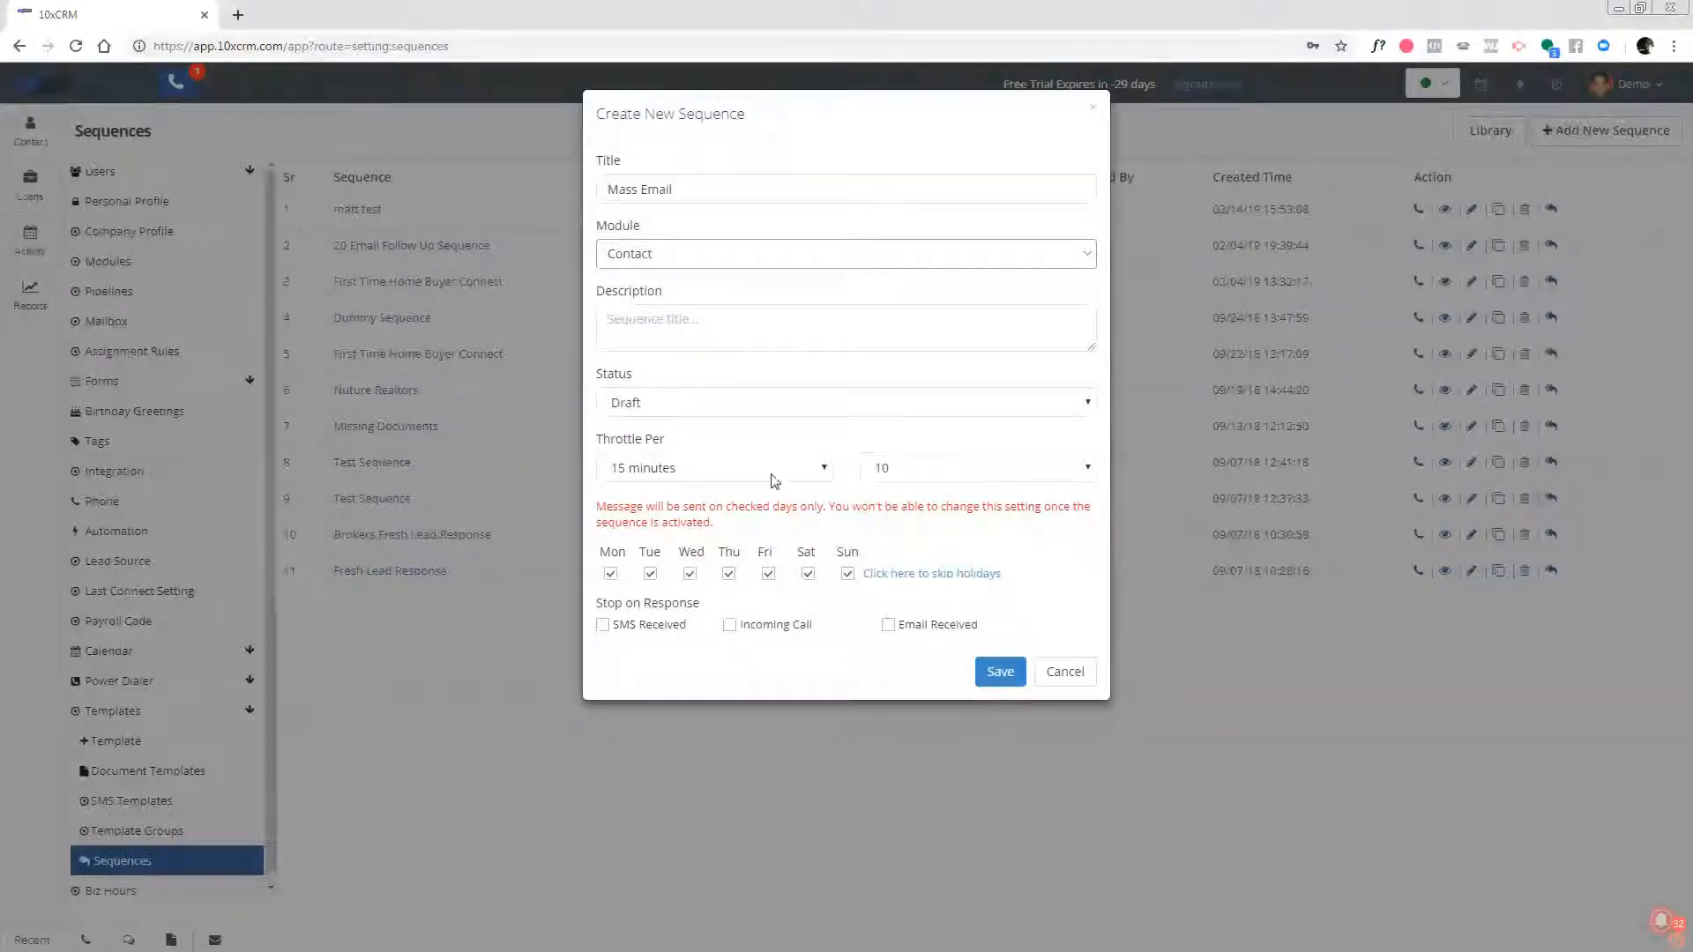
Set the new sequence's throttle to 60 minutes, exclude Saturday and Sunday from sending, and save the sequence
left_click(708, 476)
left_click(693, 528)
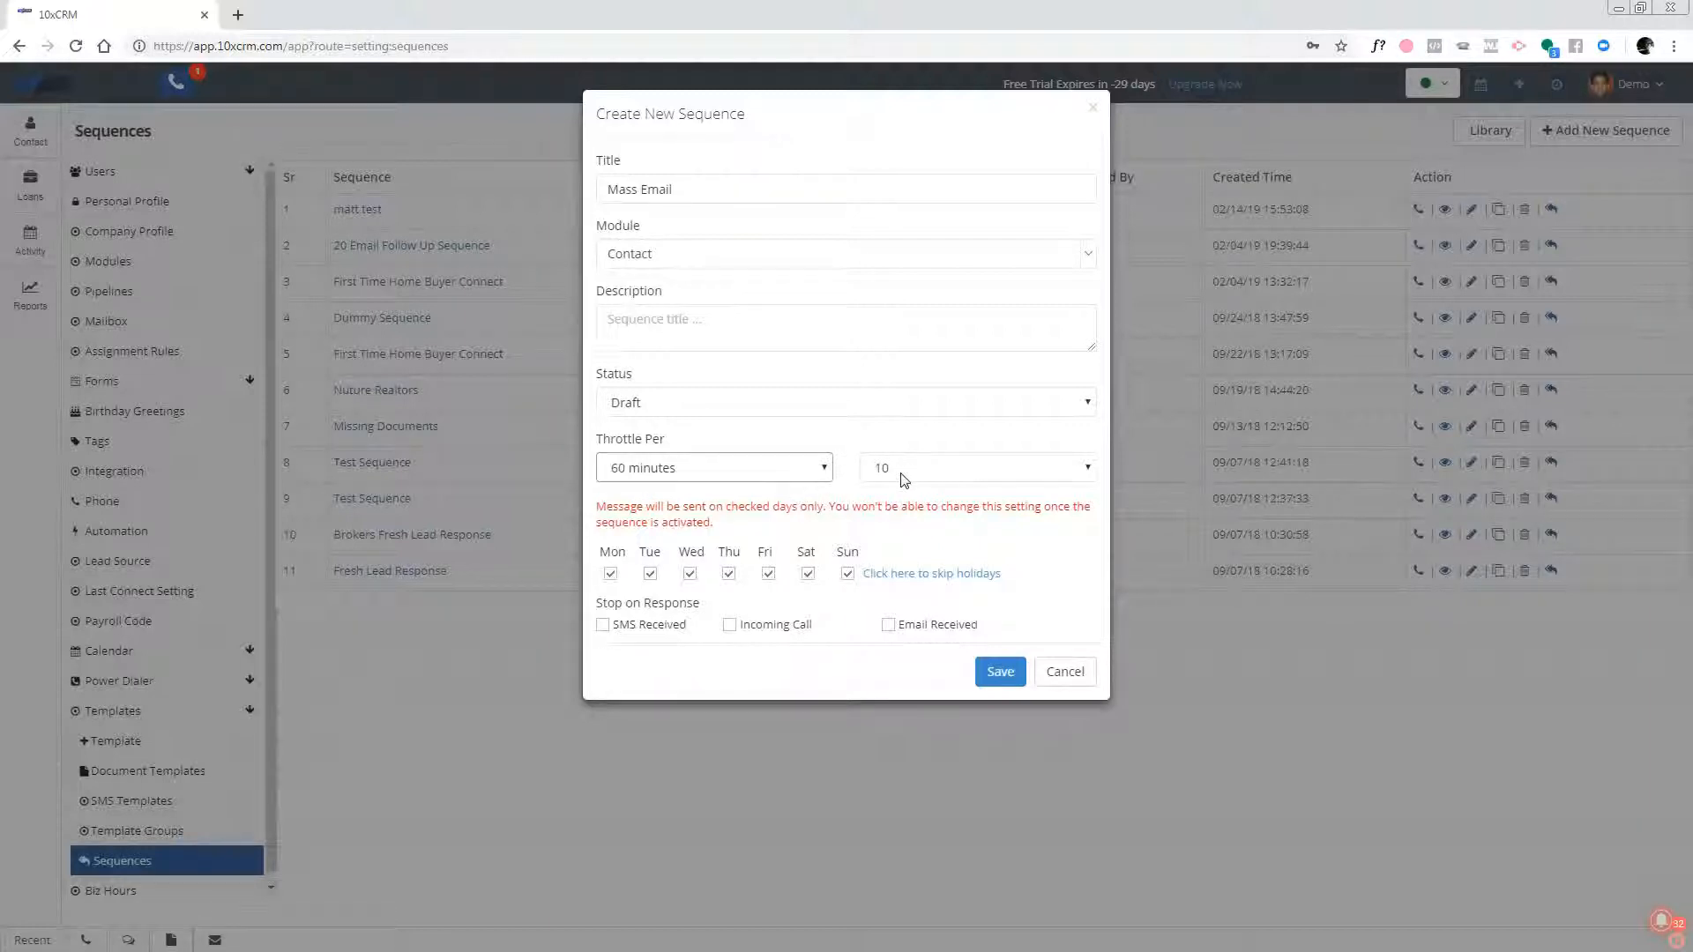
left_click(808, 575)
left_click(847, 574)
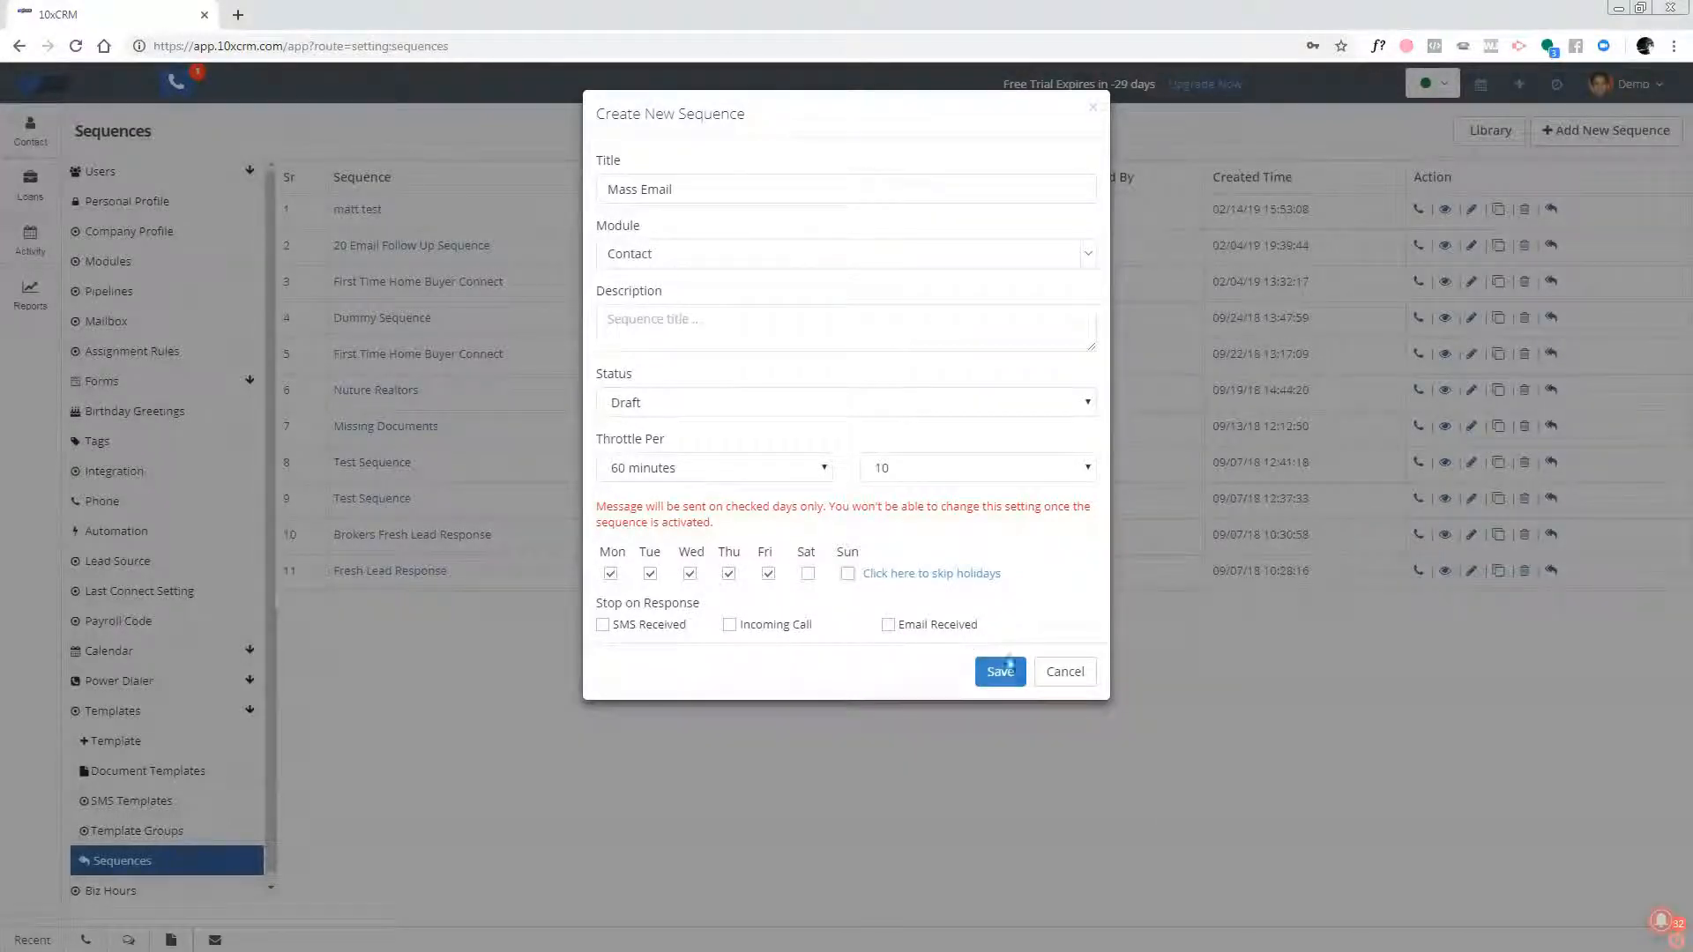
left_click(1000, 672)
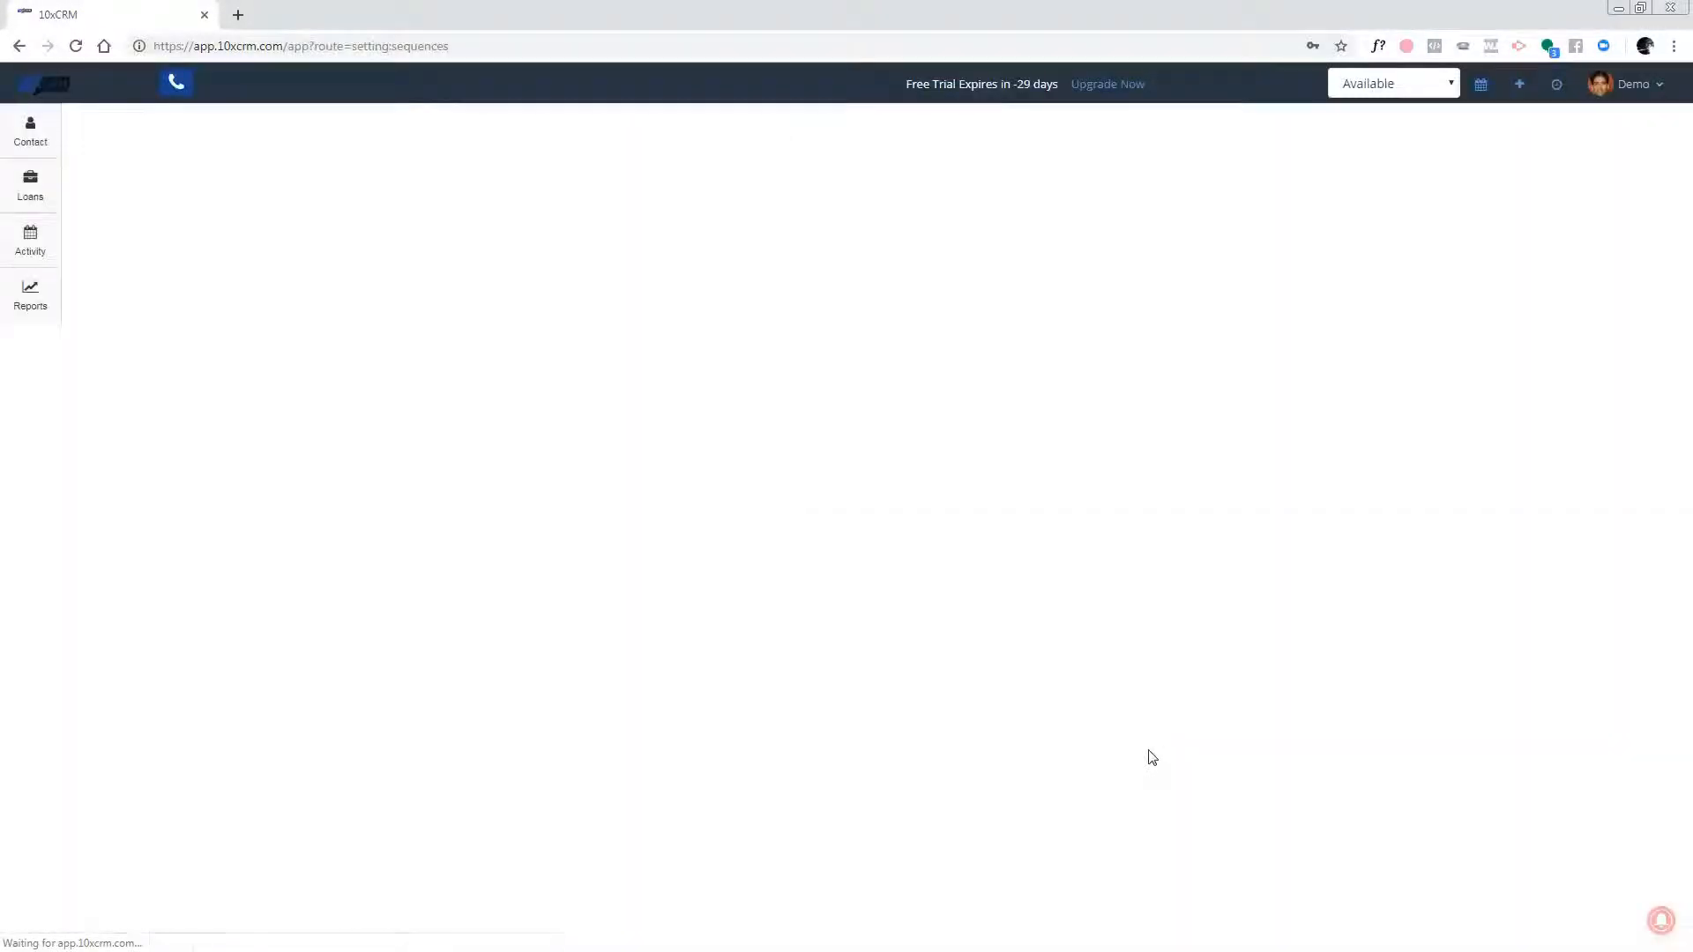
Add the "Application Received - Please upload following documents" email to the Mass Email sequence for day 0, and set the next email's day to 3
left_click(364, 209)
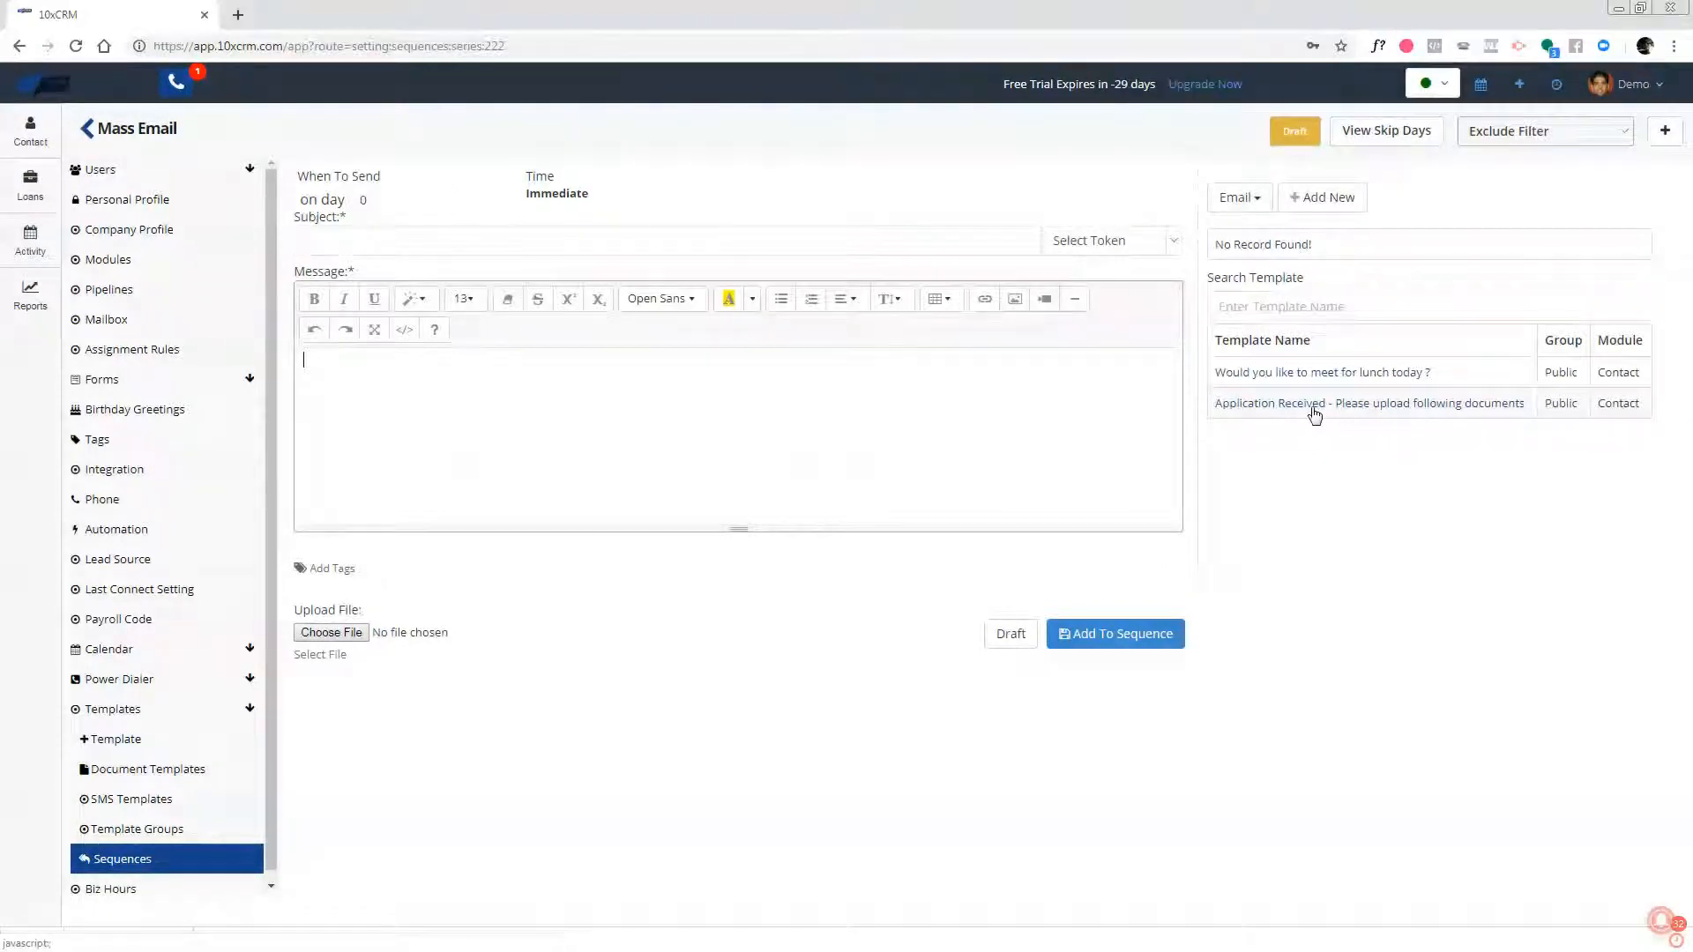
left_click(1313, 408)
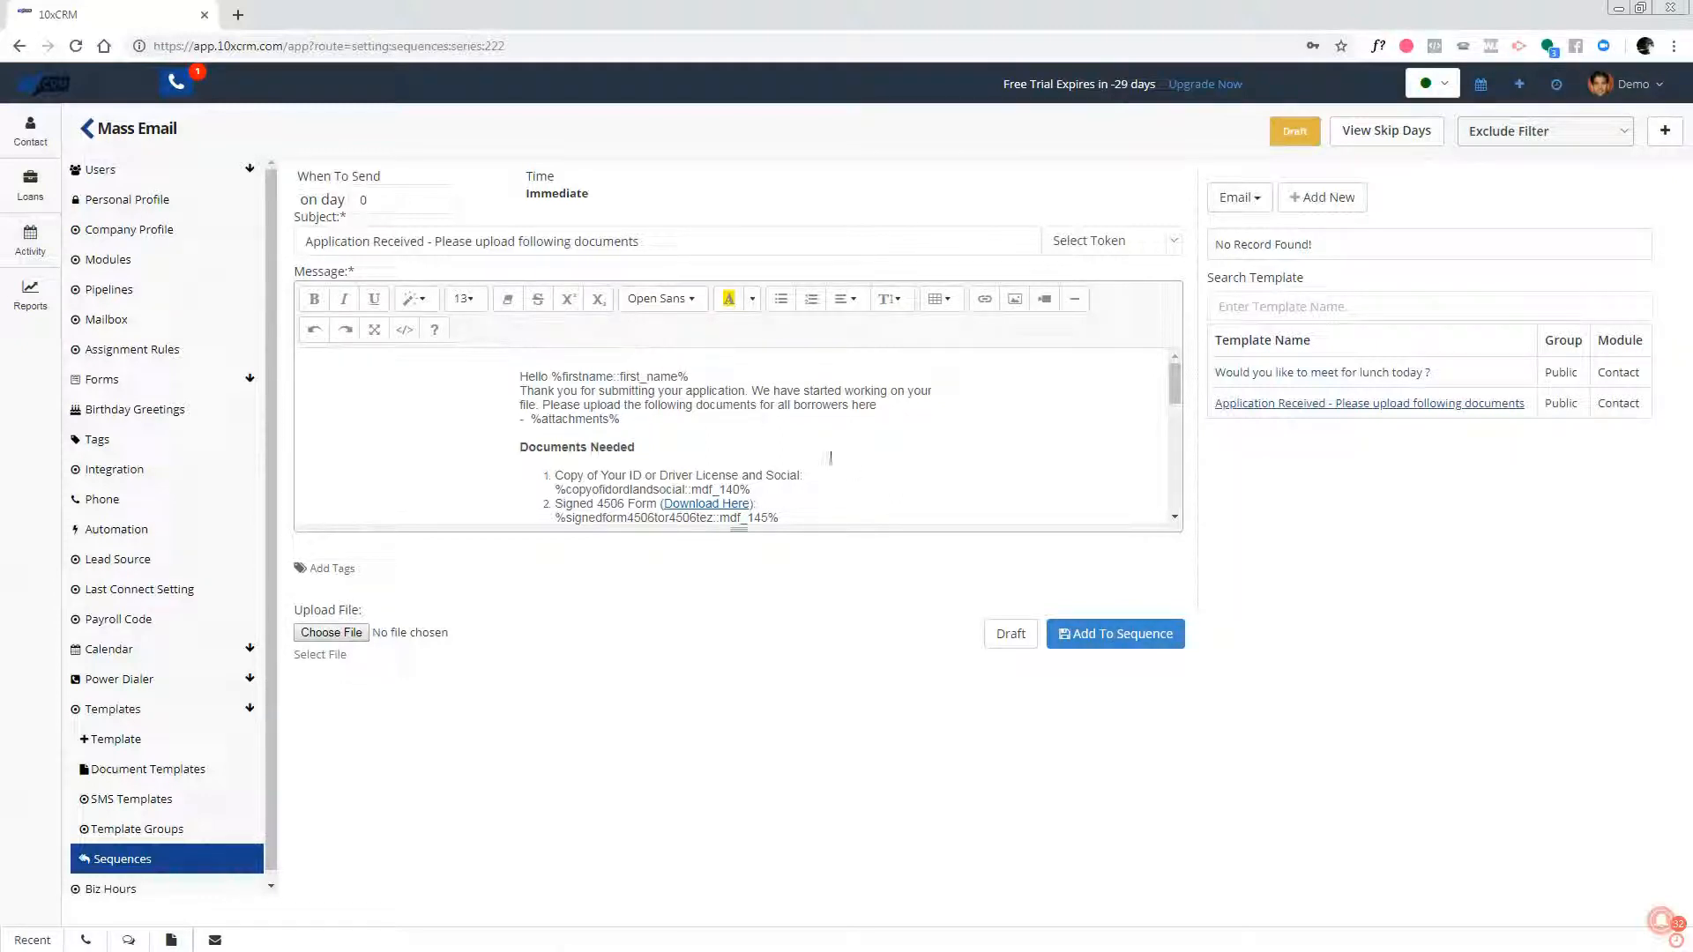
left_click(1058, 633)
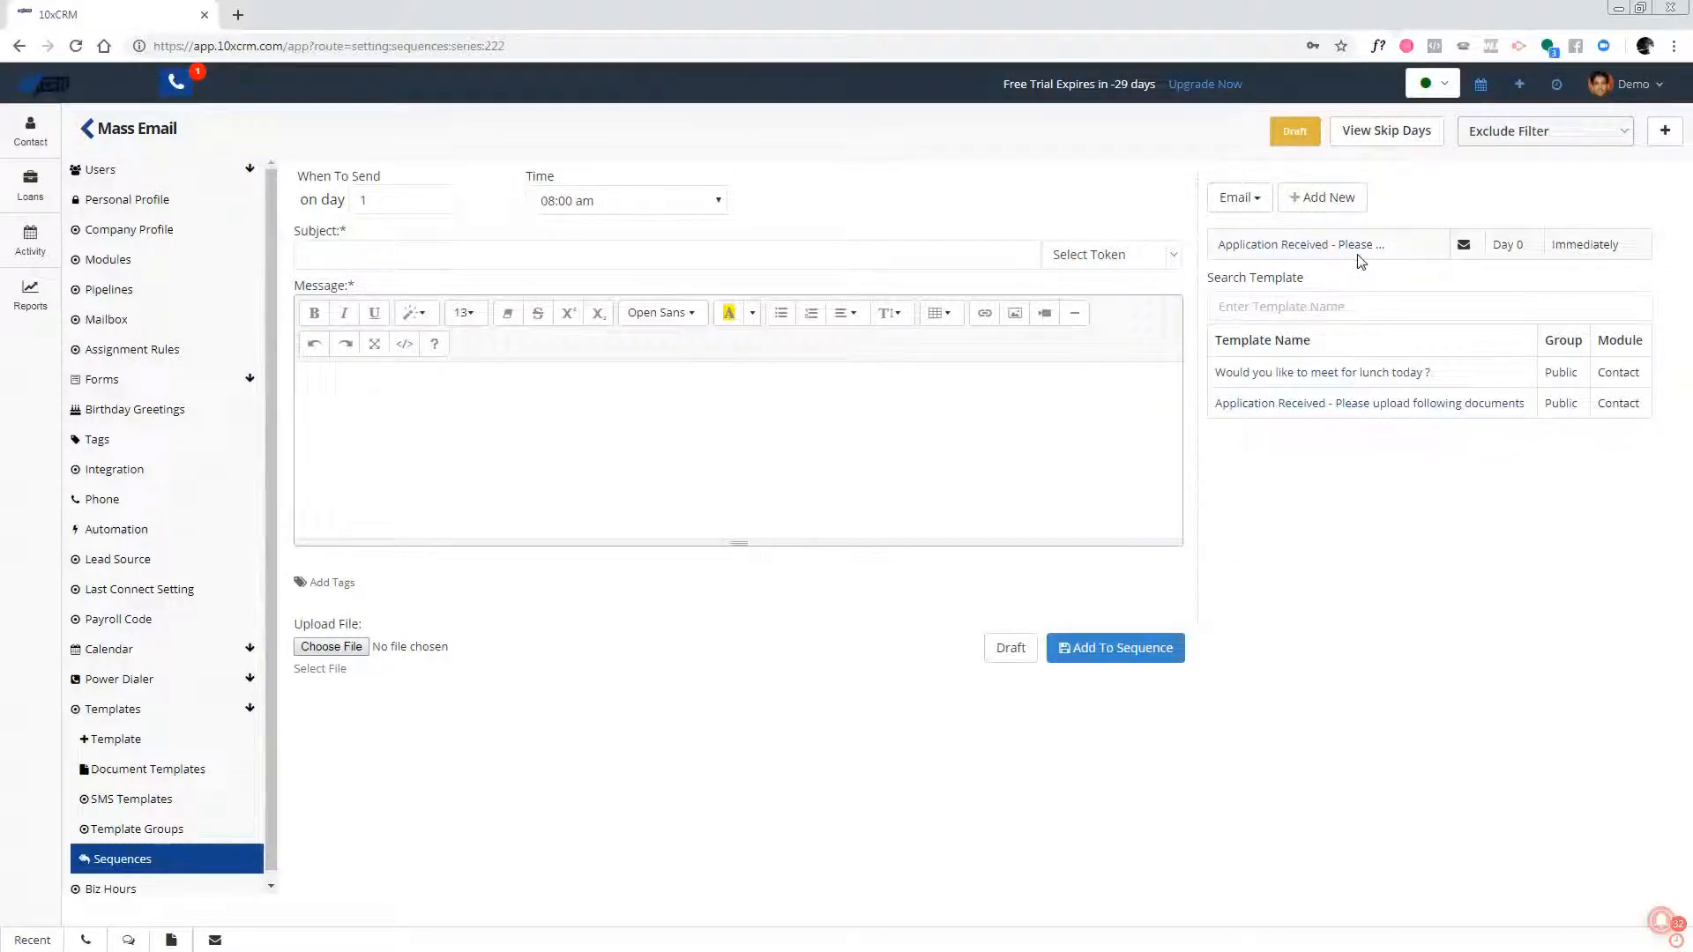
double_click(408, 200)
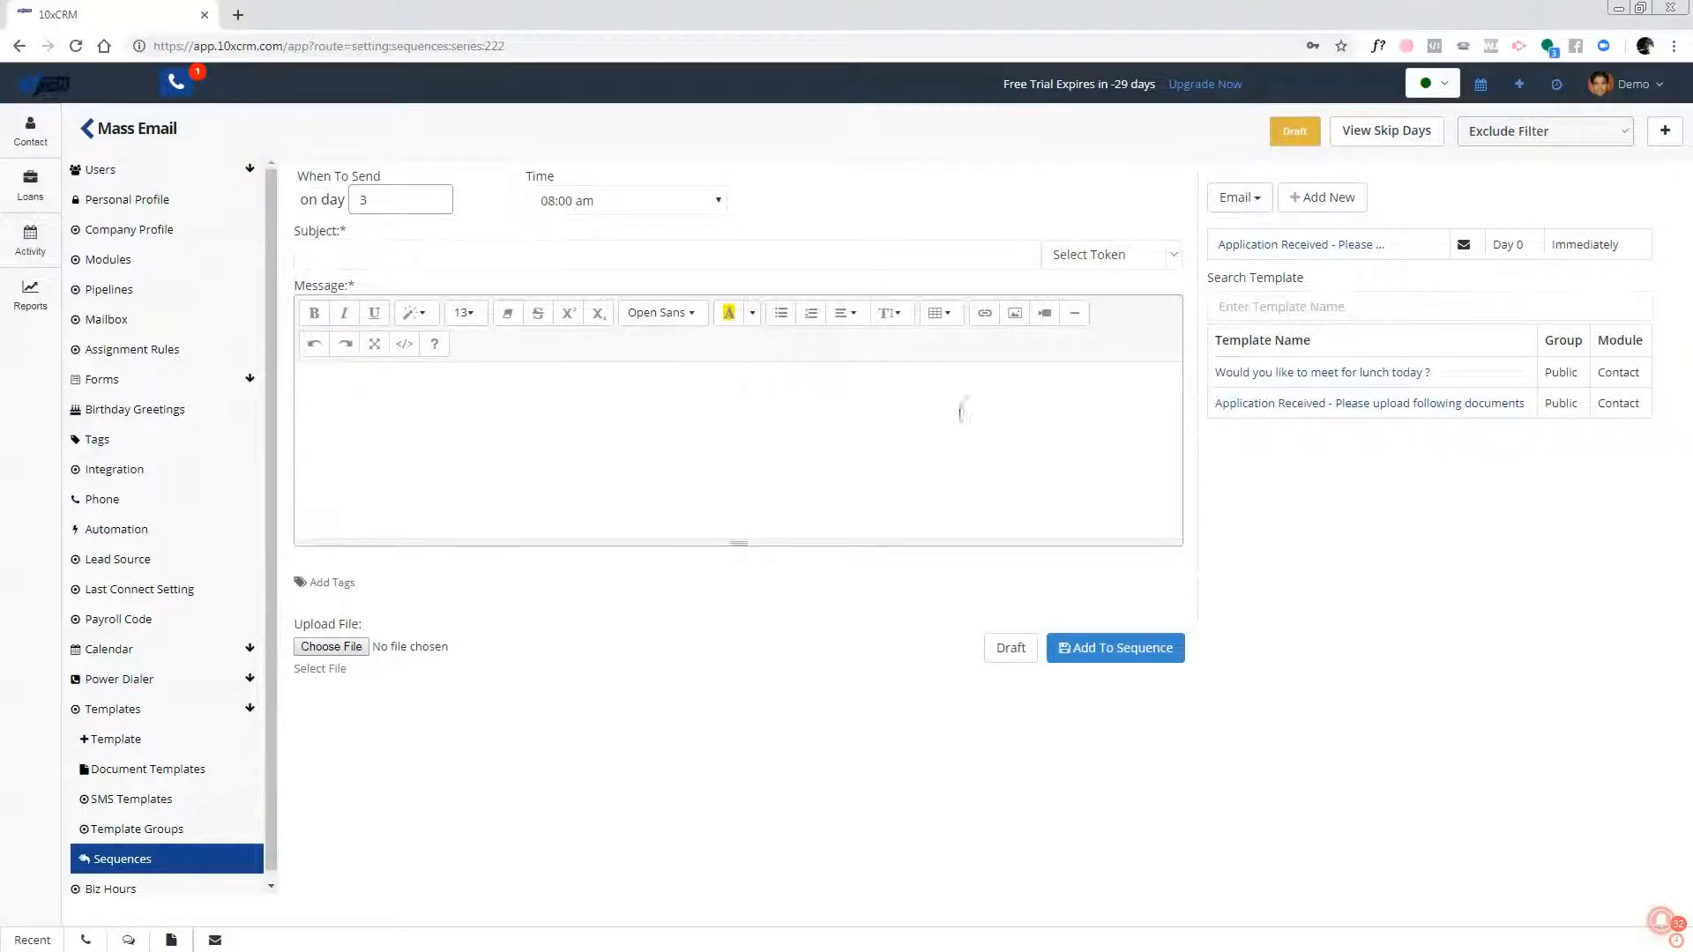
Return to the sequence list and save the Mass Email sequence with its status set to Active
left_click(153, 862)
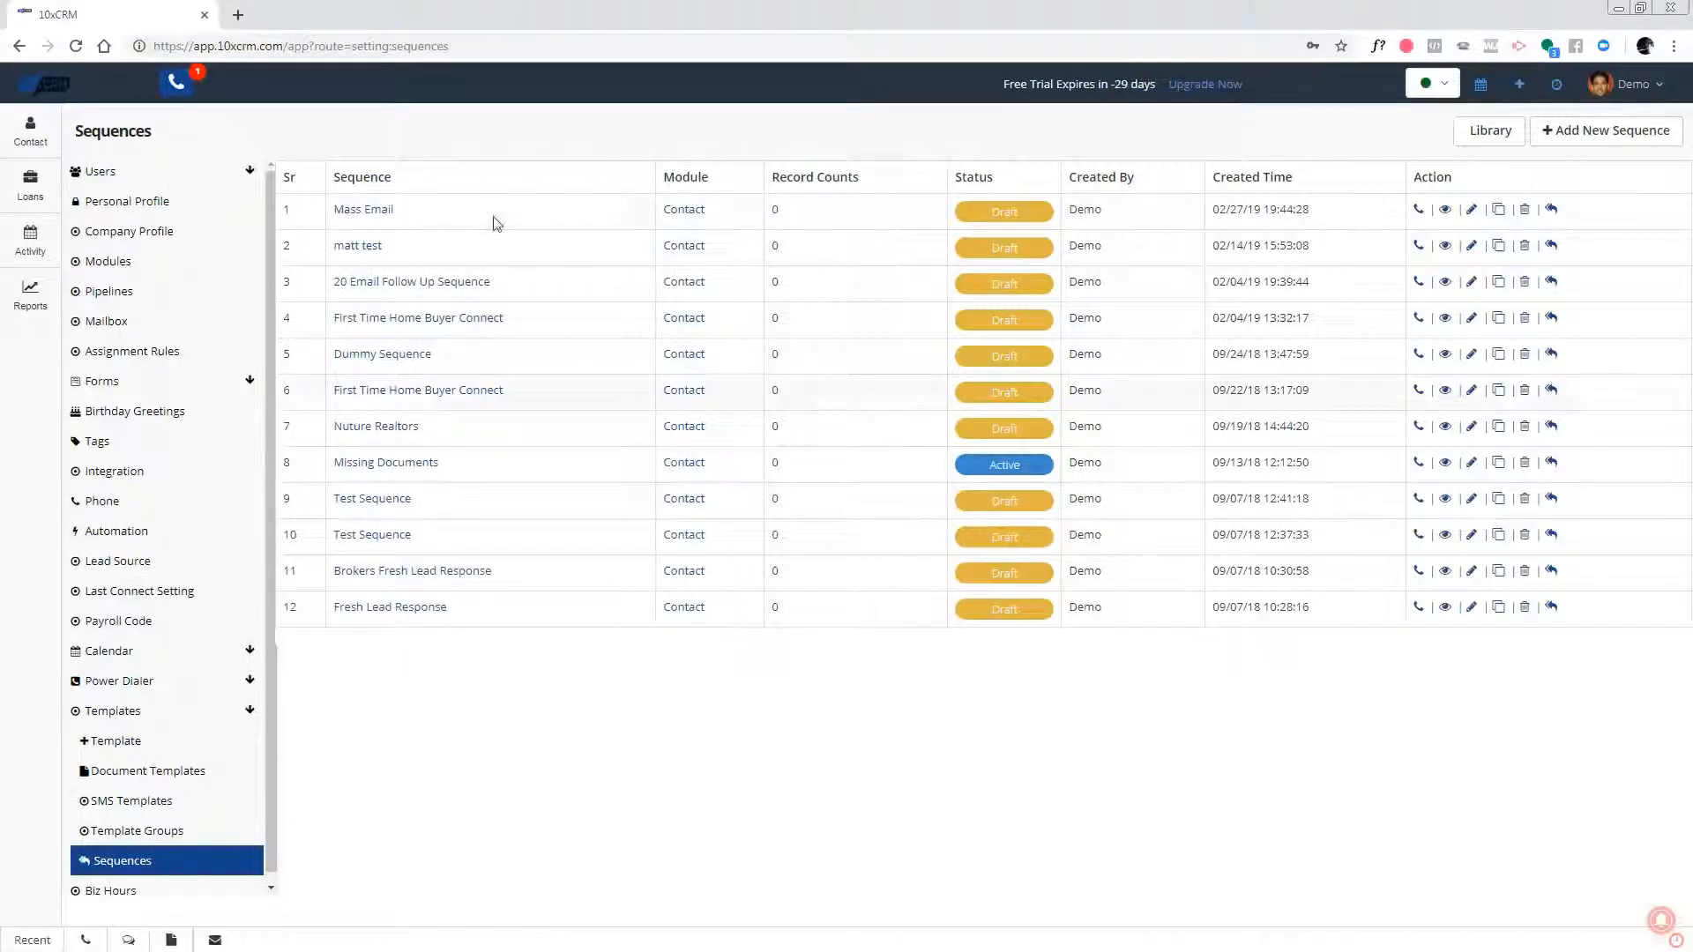
left_click(1016, 222)
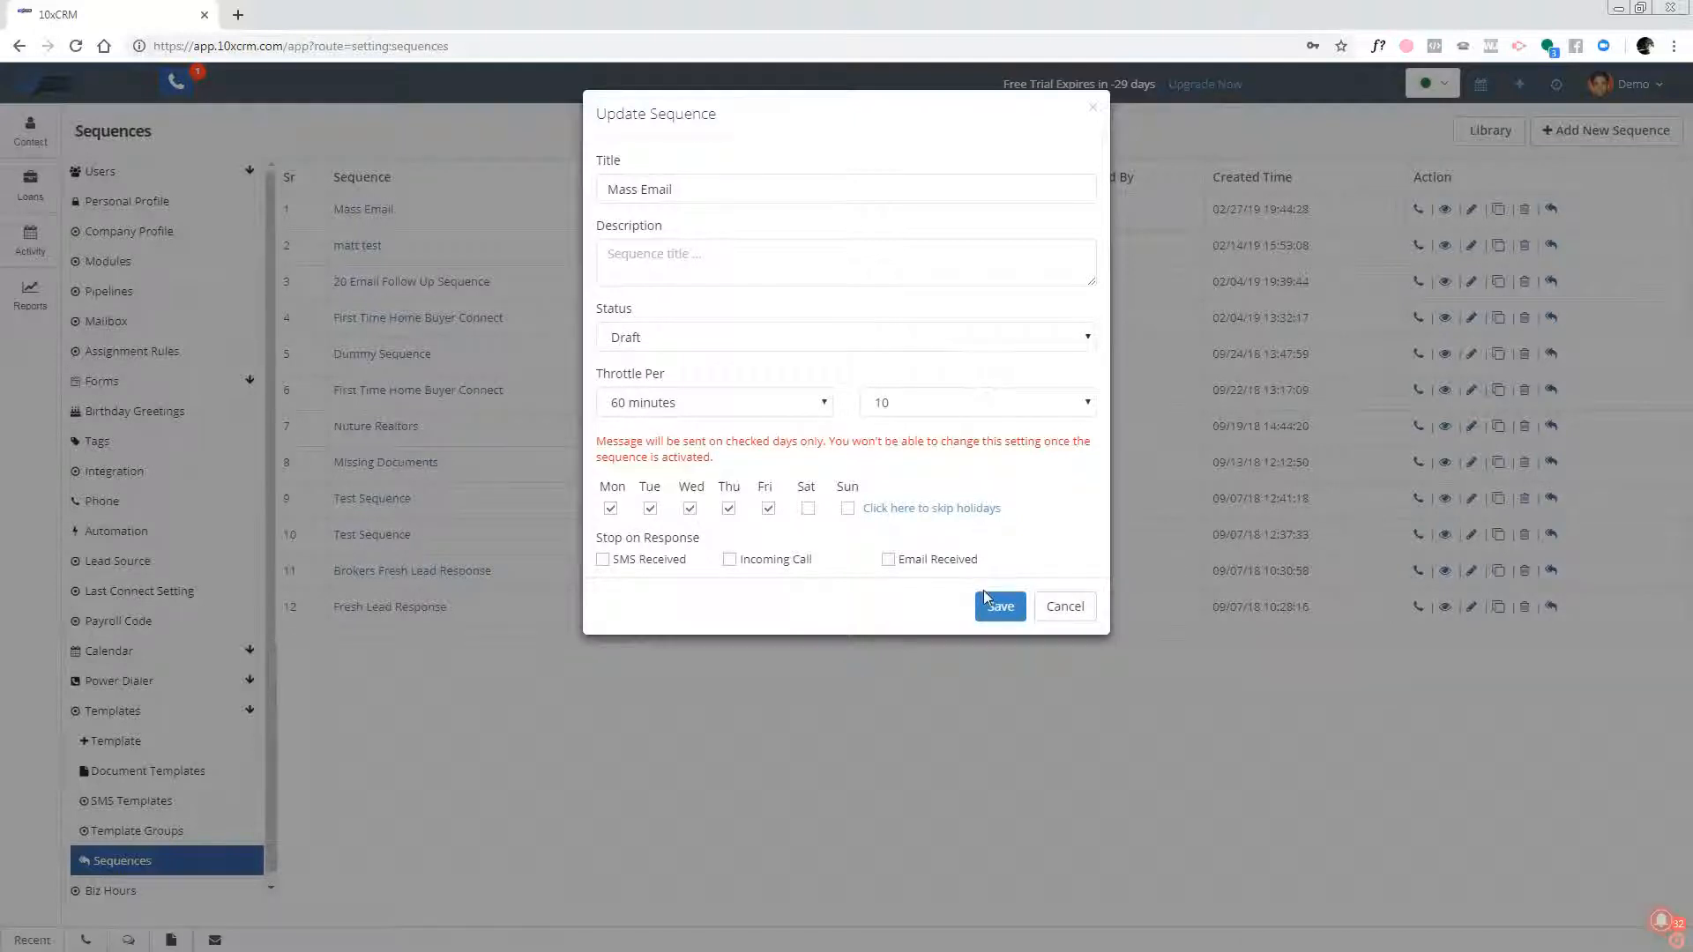
left_click(938, 338)
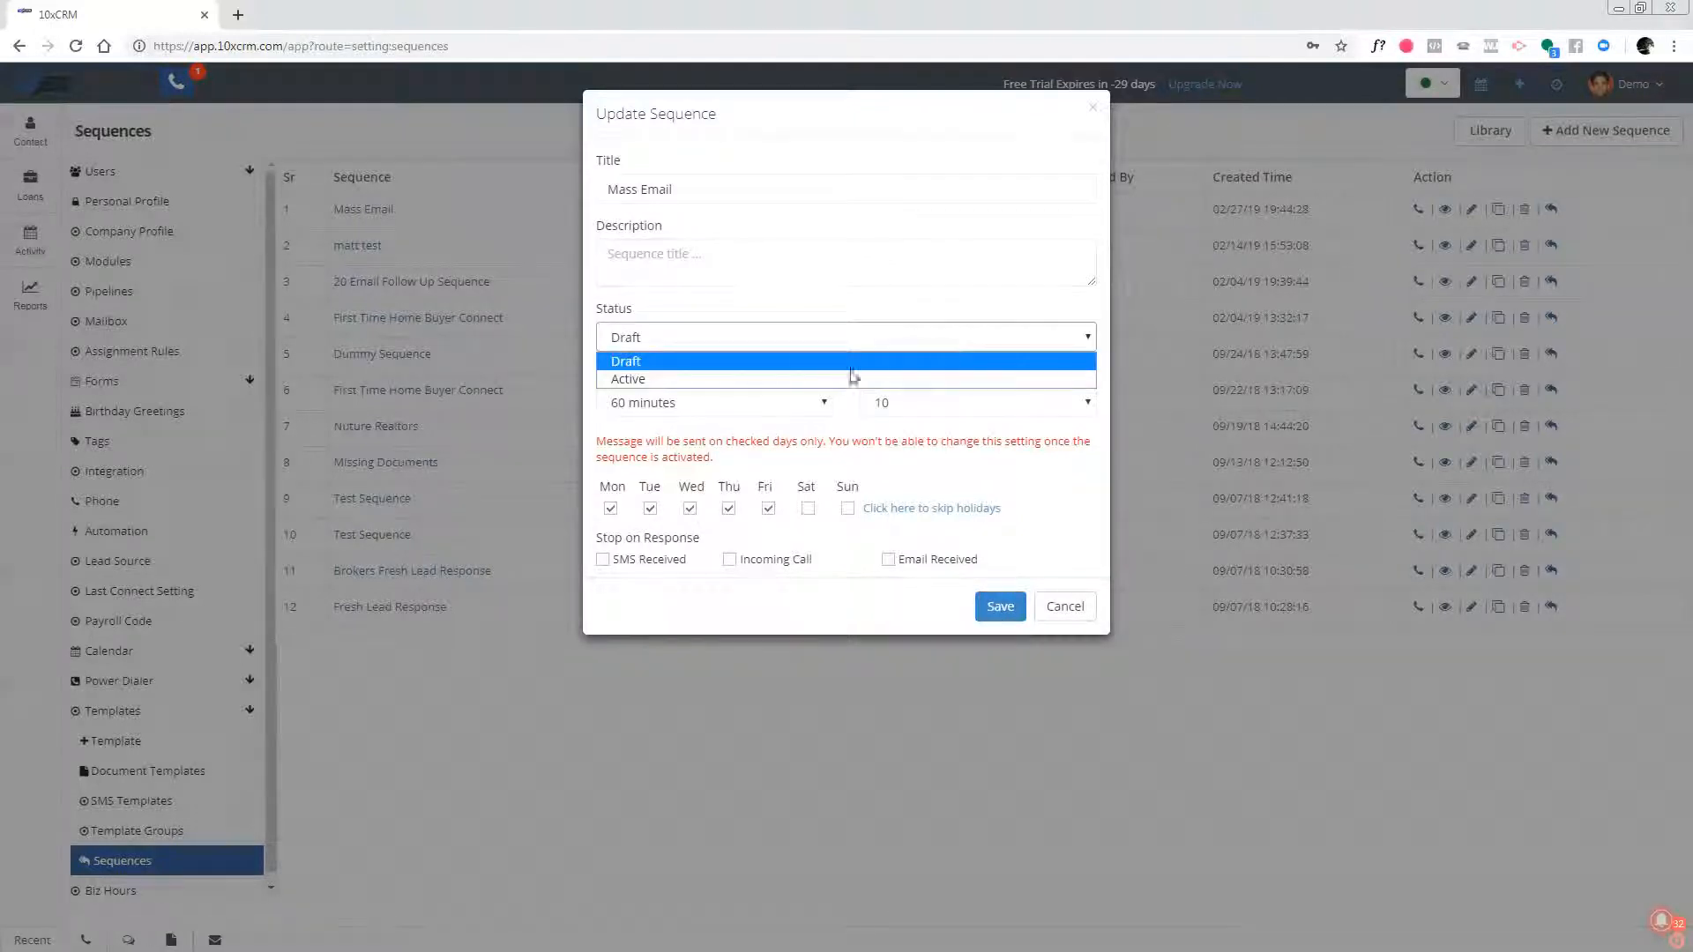
left_click(825, 376)
left_click(1002, 607)
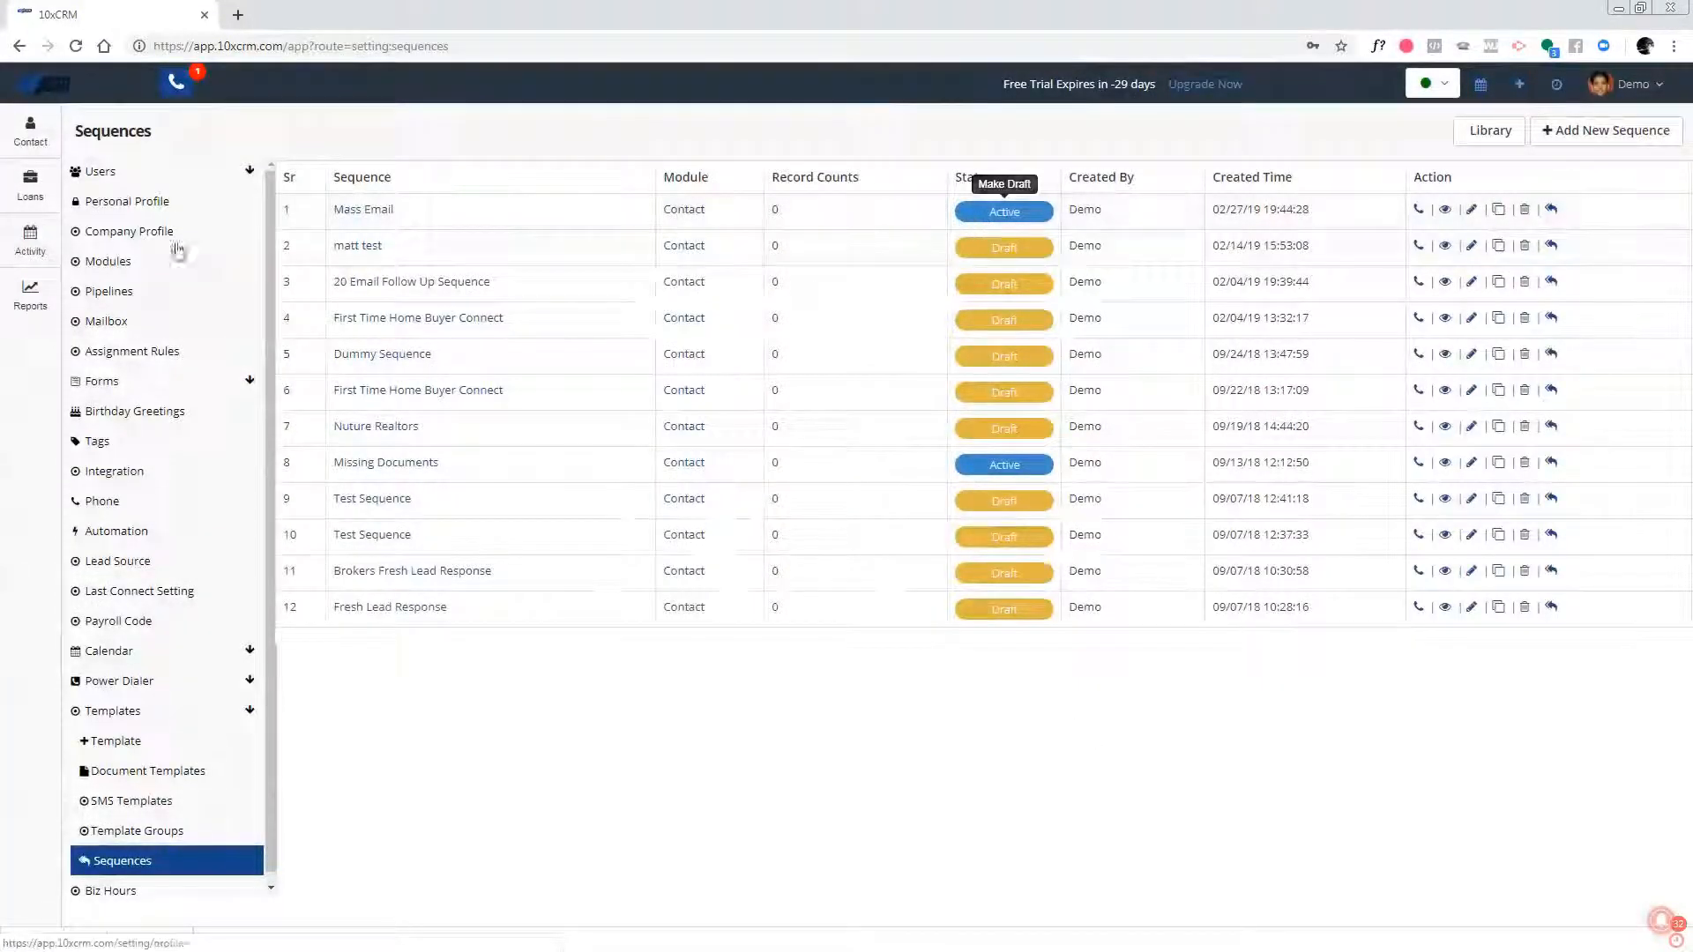
Select all Recently Created contacts, view the Mass Sequence assignment options, and close them without assigning a sequence
left_click(29, 136)
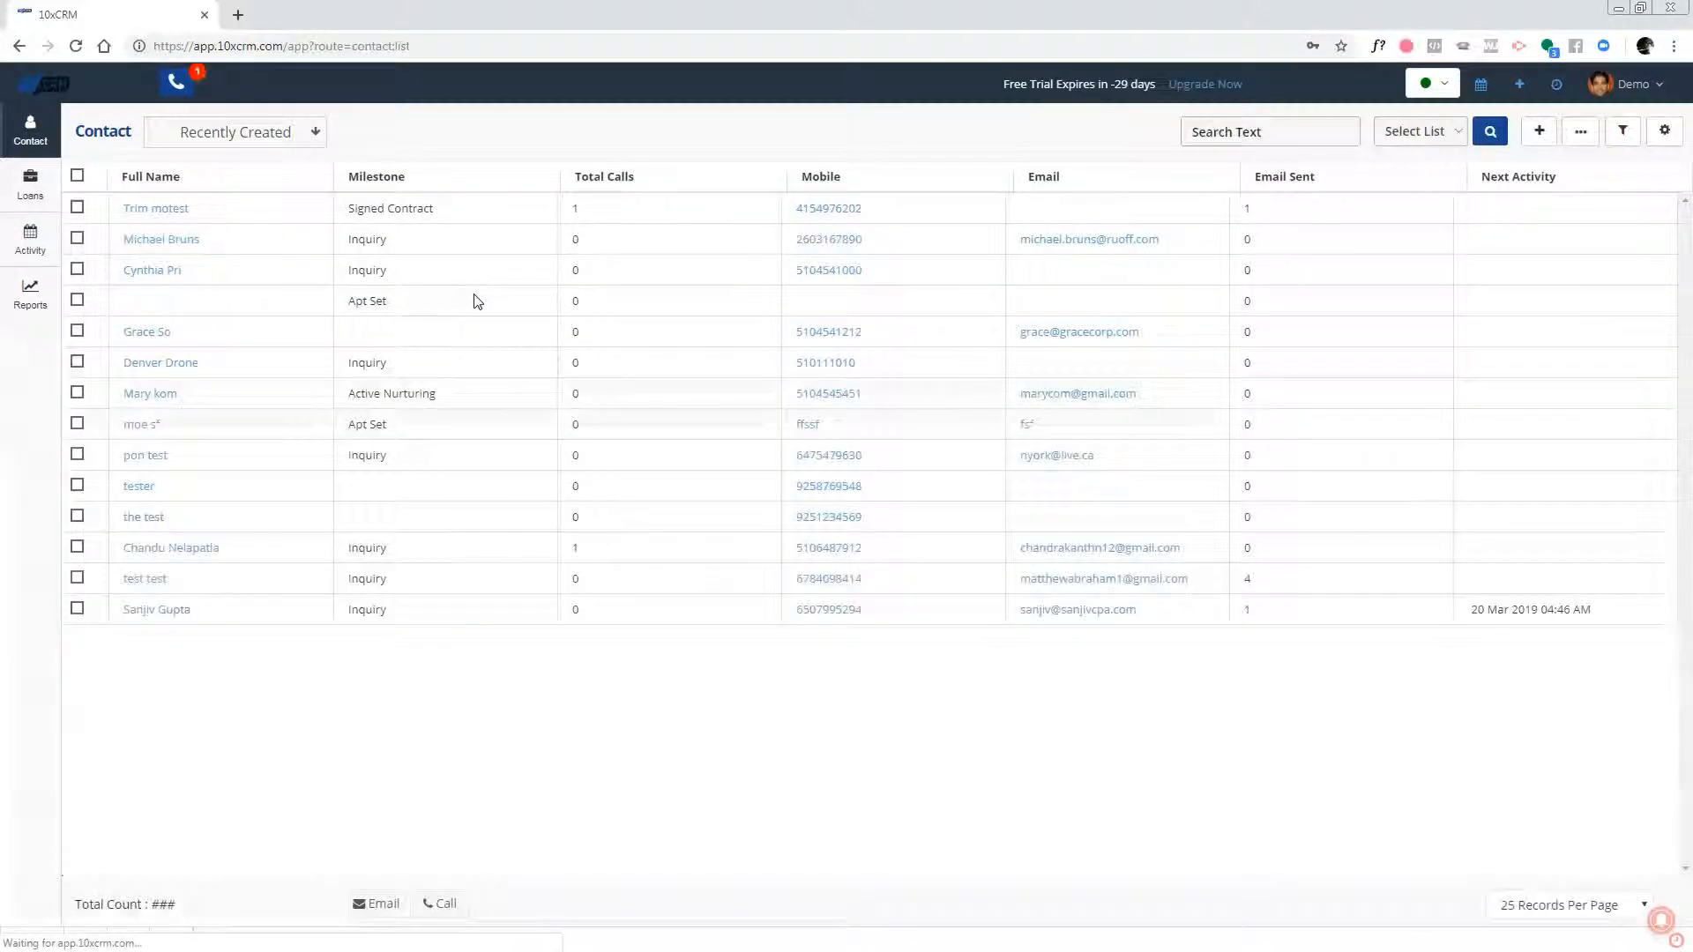
mouse_move(195, 141)
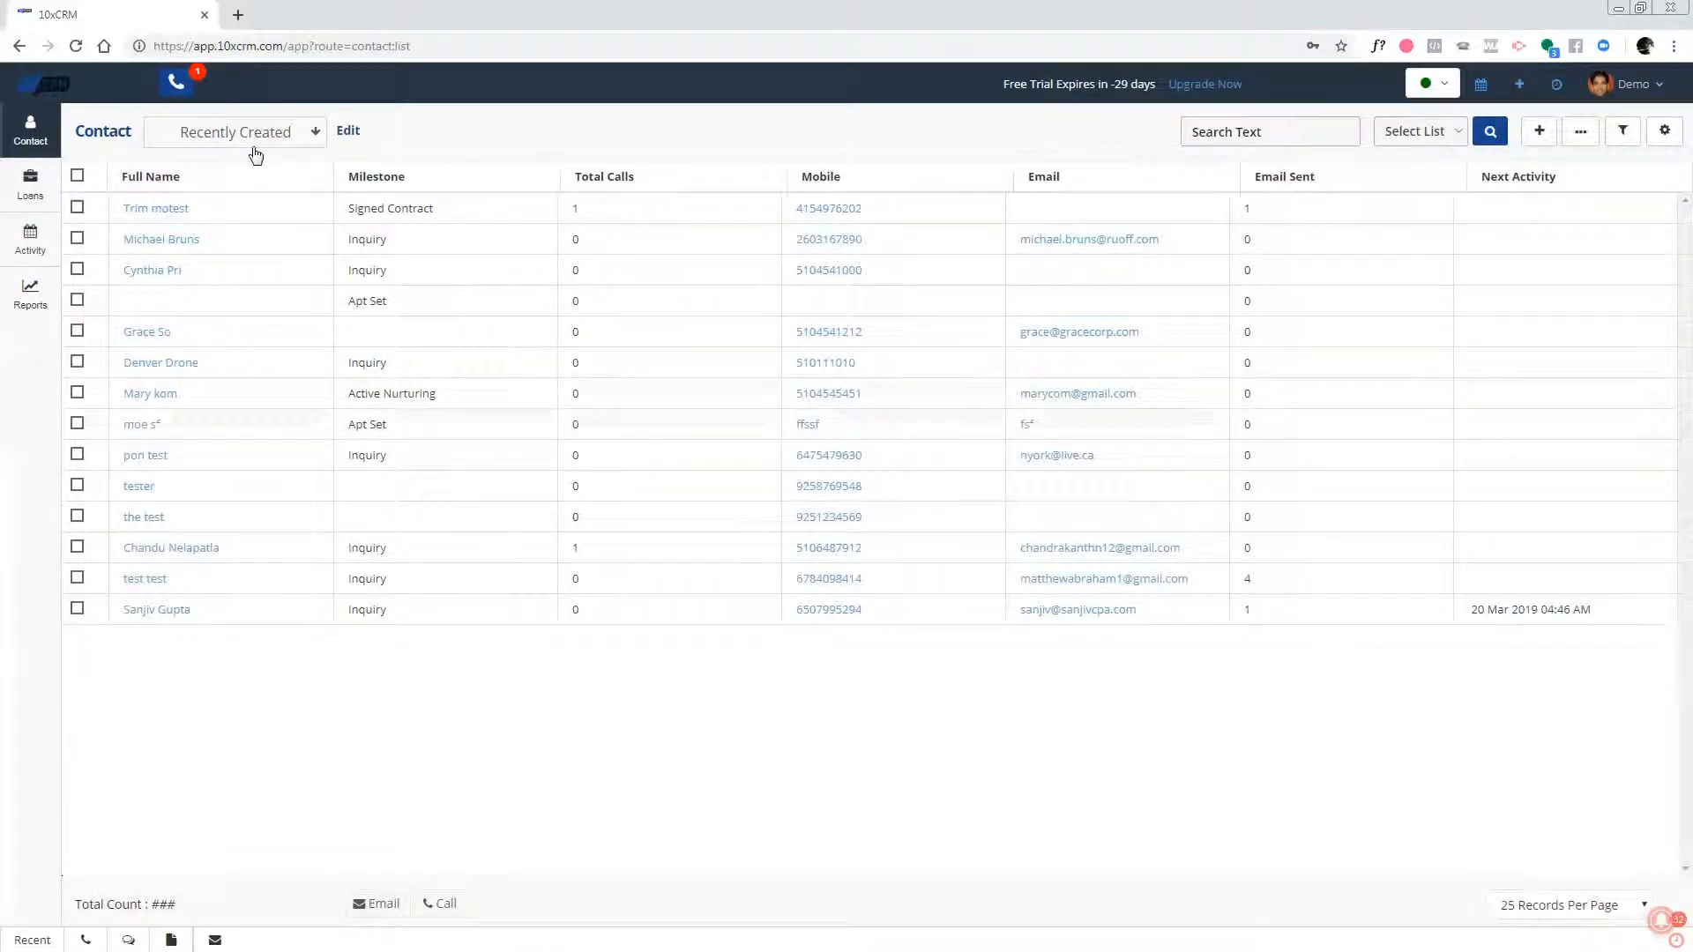
left_click(77, 177)
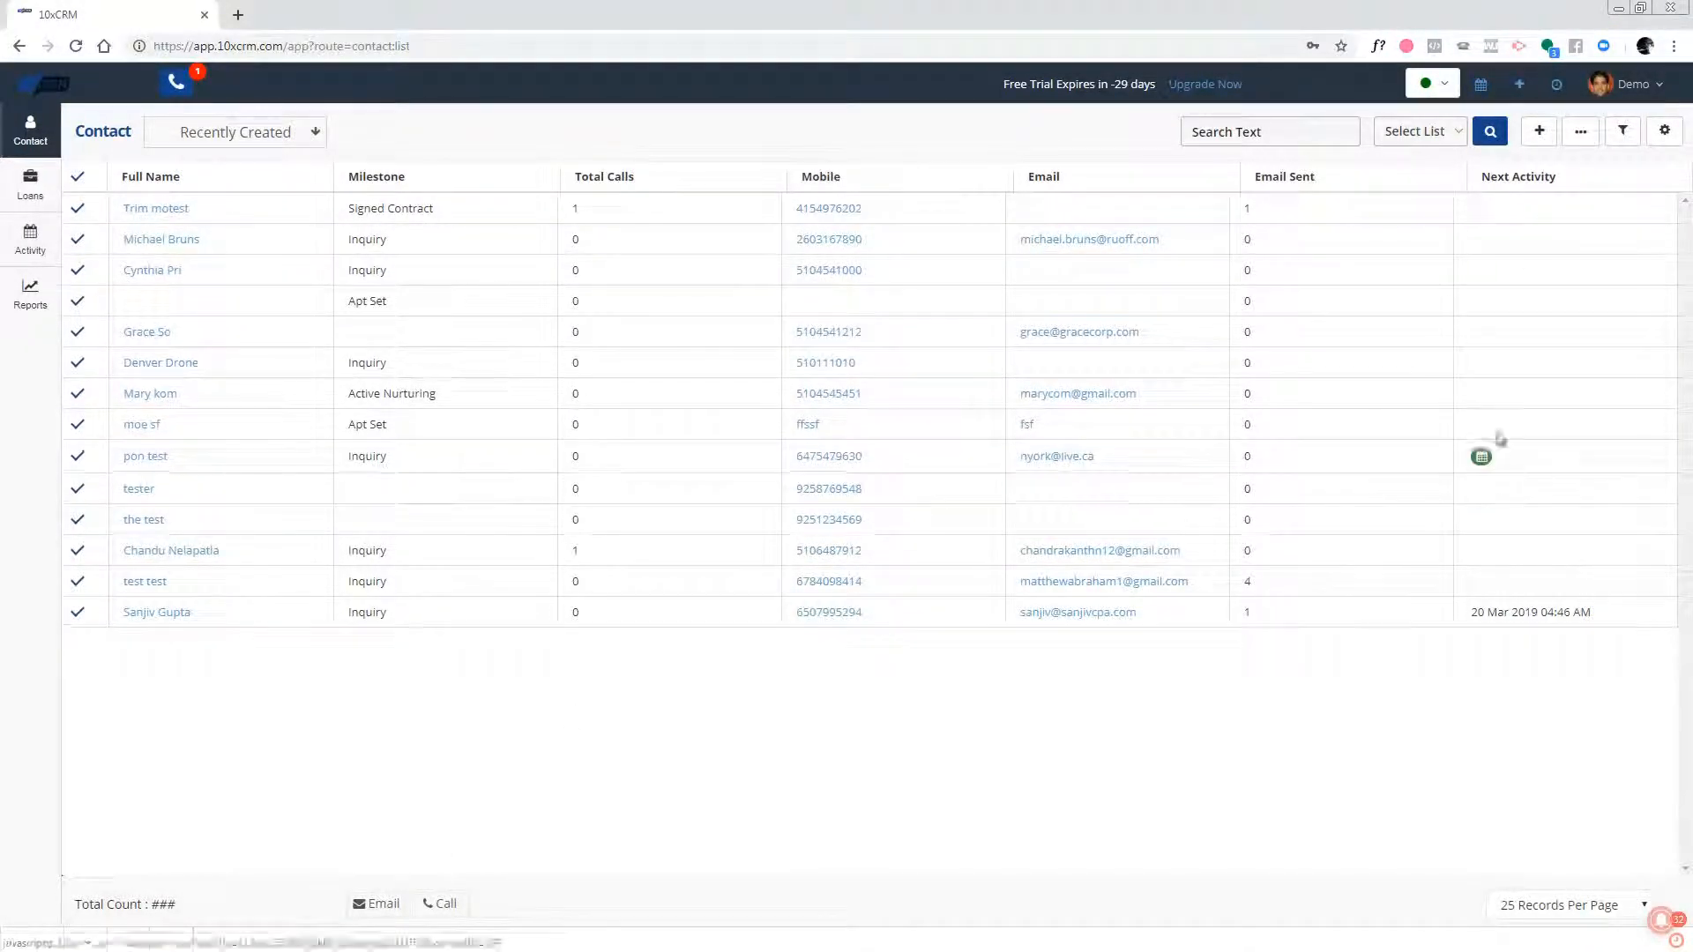
left_click(1579, 134)
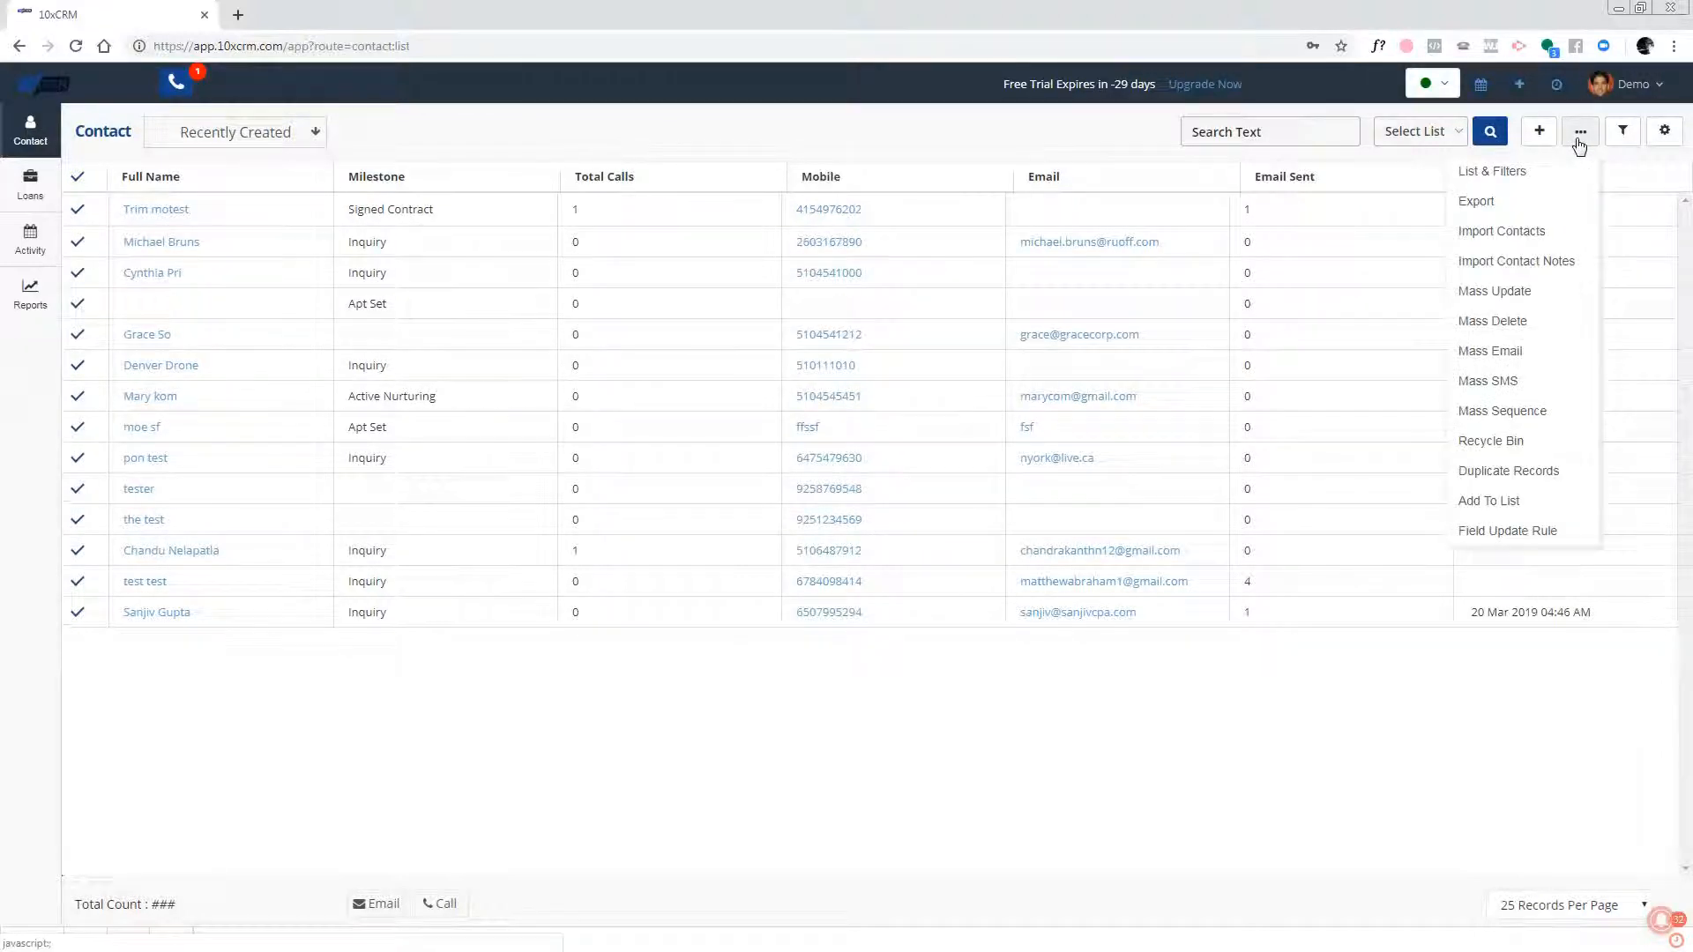
left_click(1511, 420)
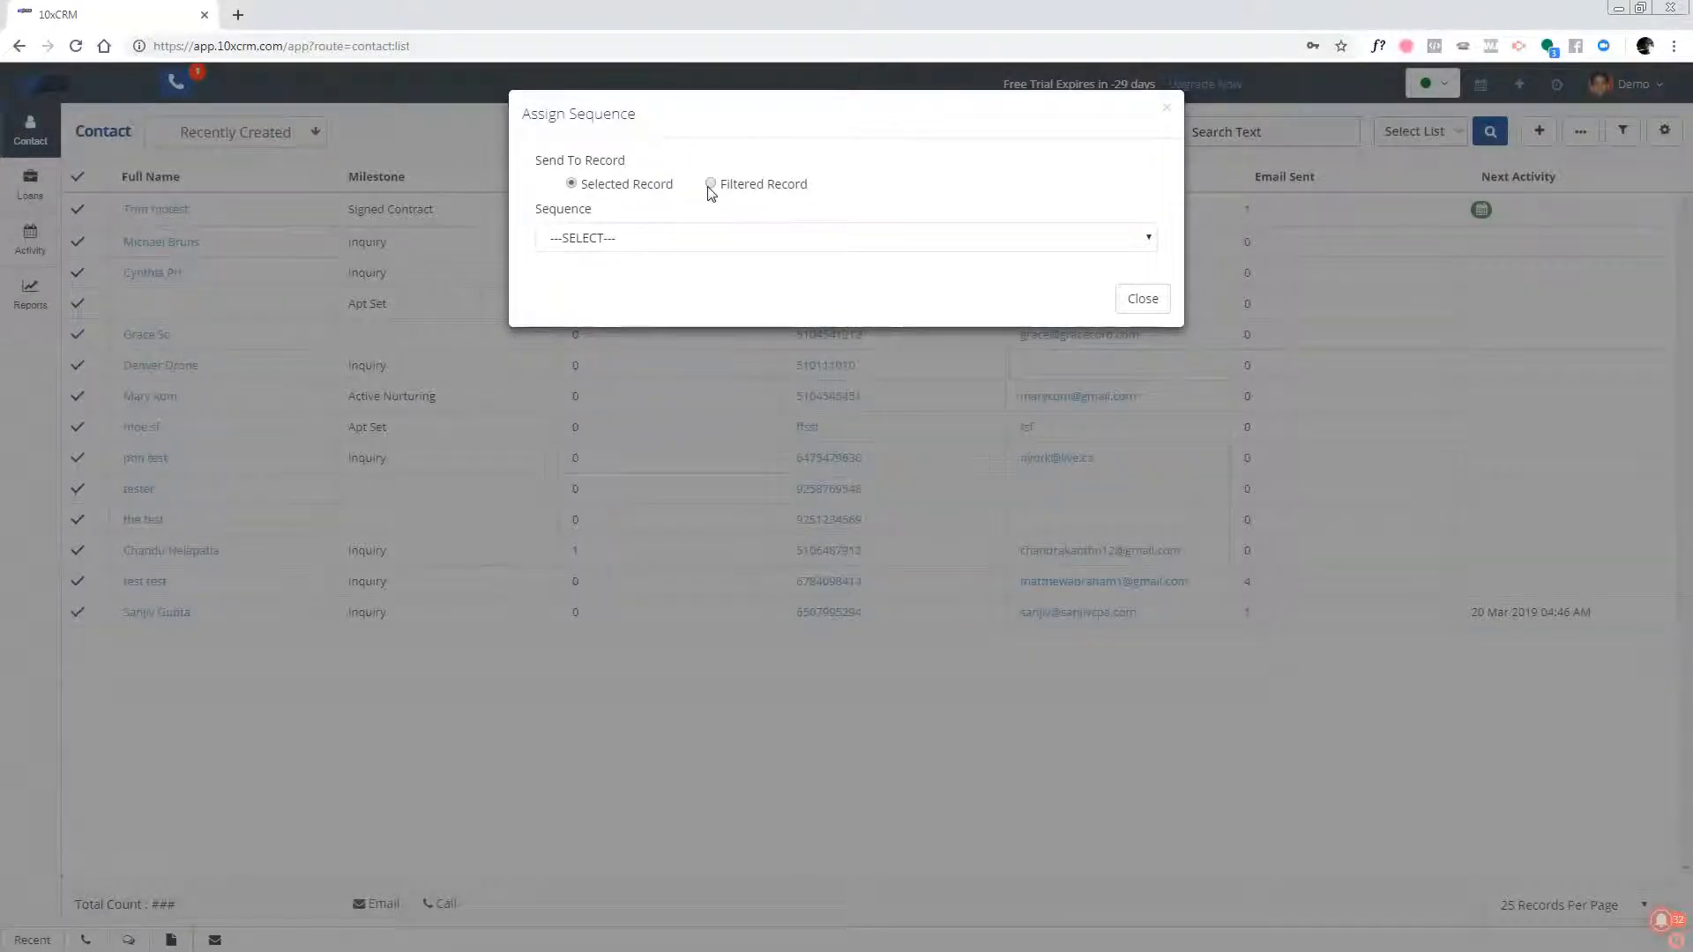
left_click(1139, 300)
Reopen the Sequences list in the setup, review the Mass Email sequence's settings, and close them without changes
left_click(1636, 91)
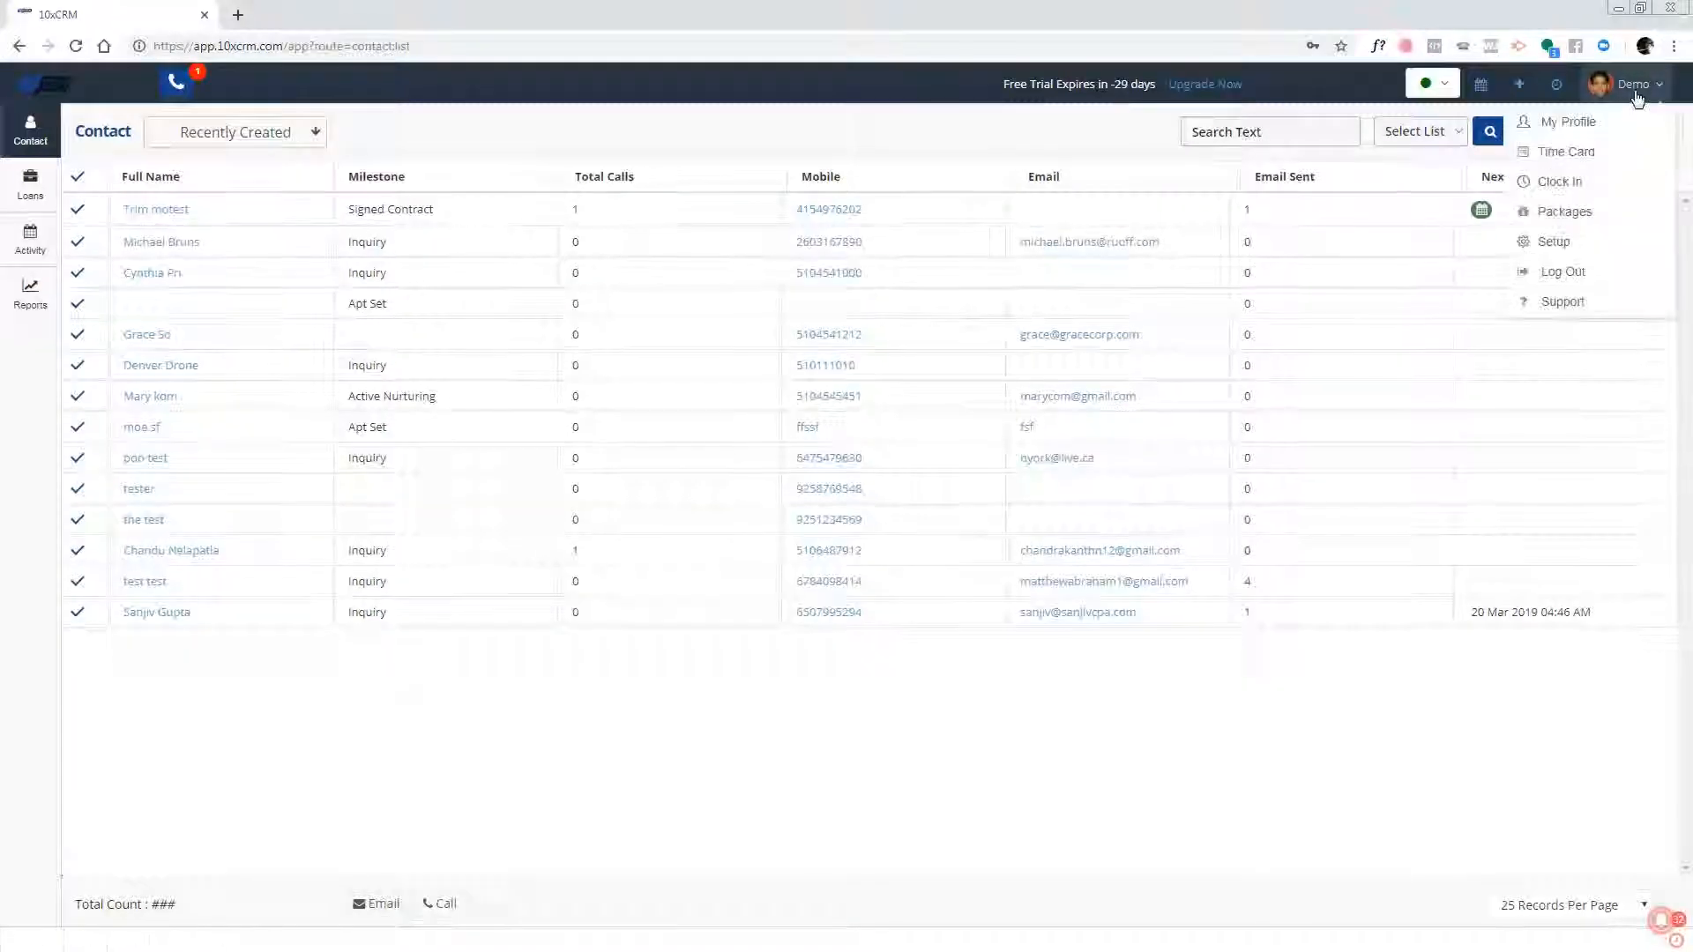
left_click(1569, 247)
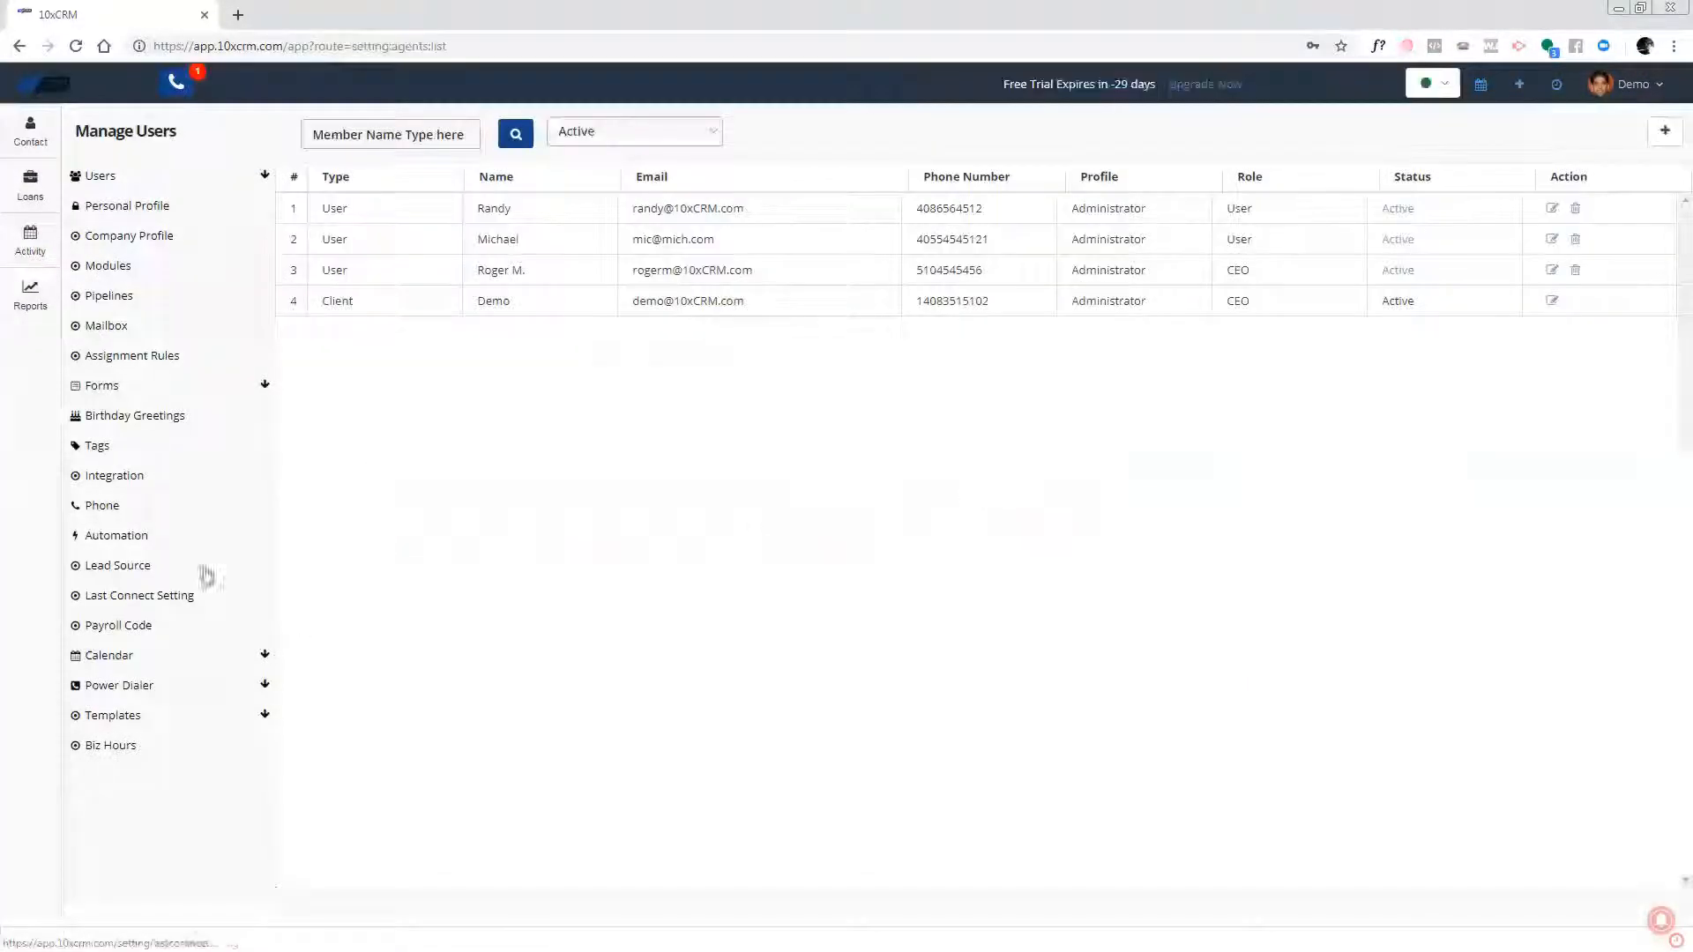
left_click(148, 720)
left_click(143, 873)
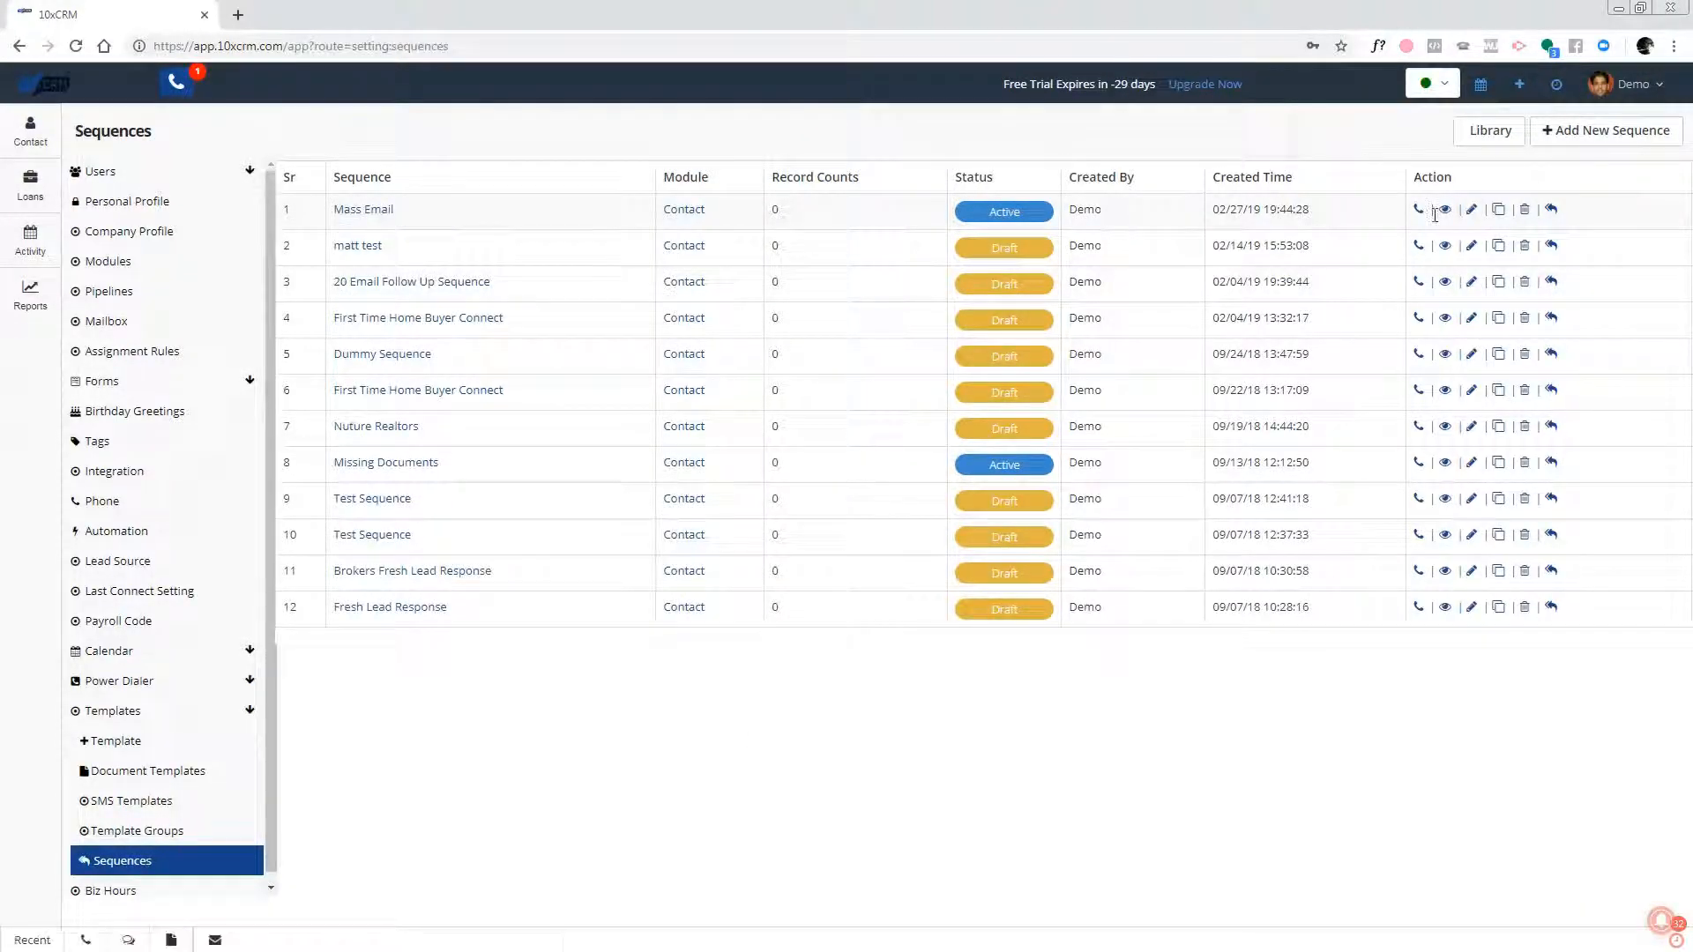
left_click(1471, 210)
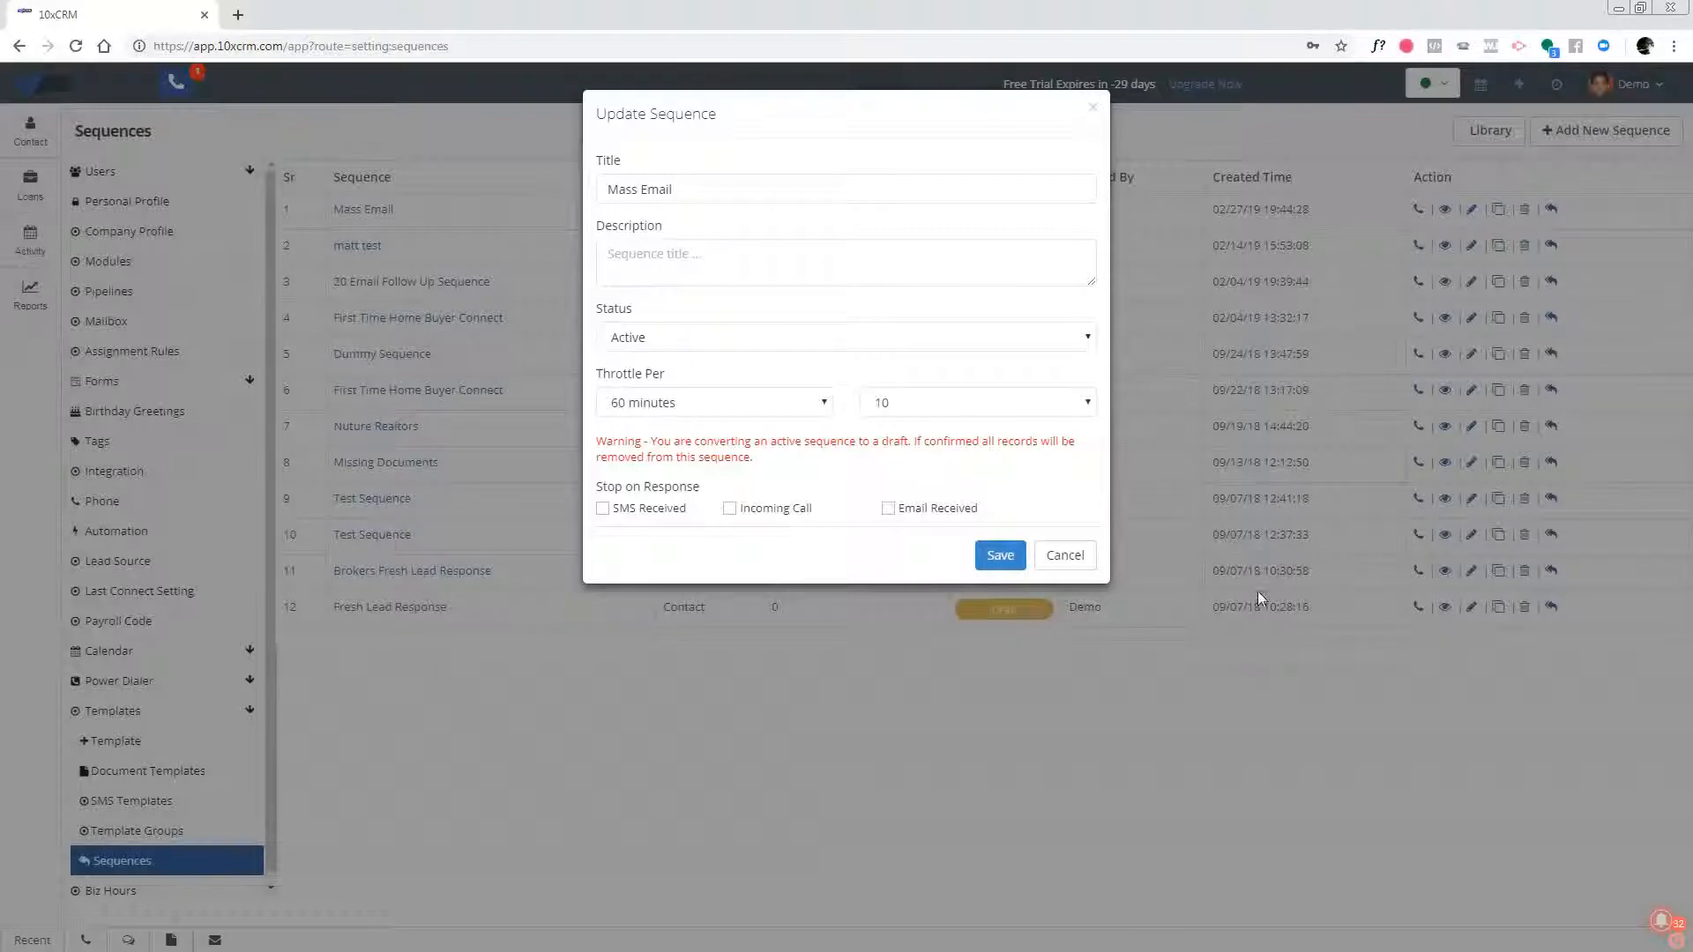
left_click(1065, 555)
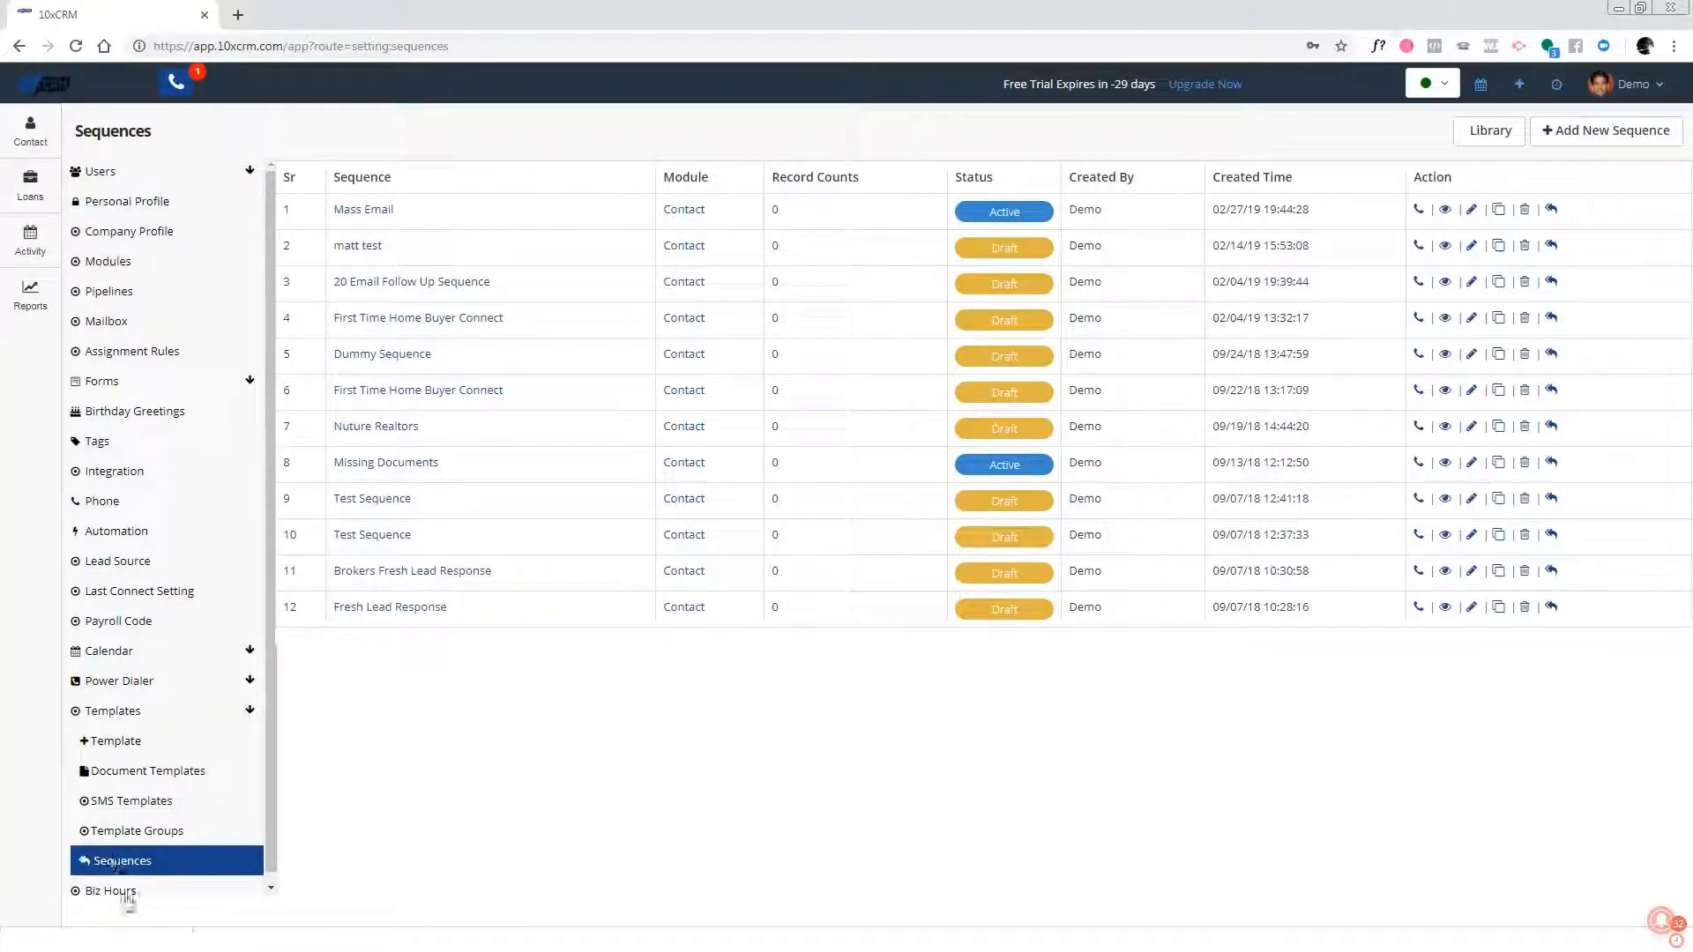
Open the Biz Hours settings
left_click(111, 893)
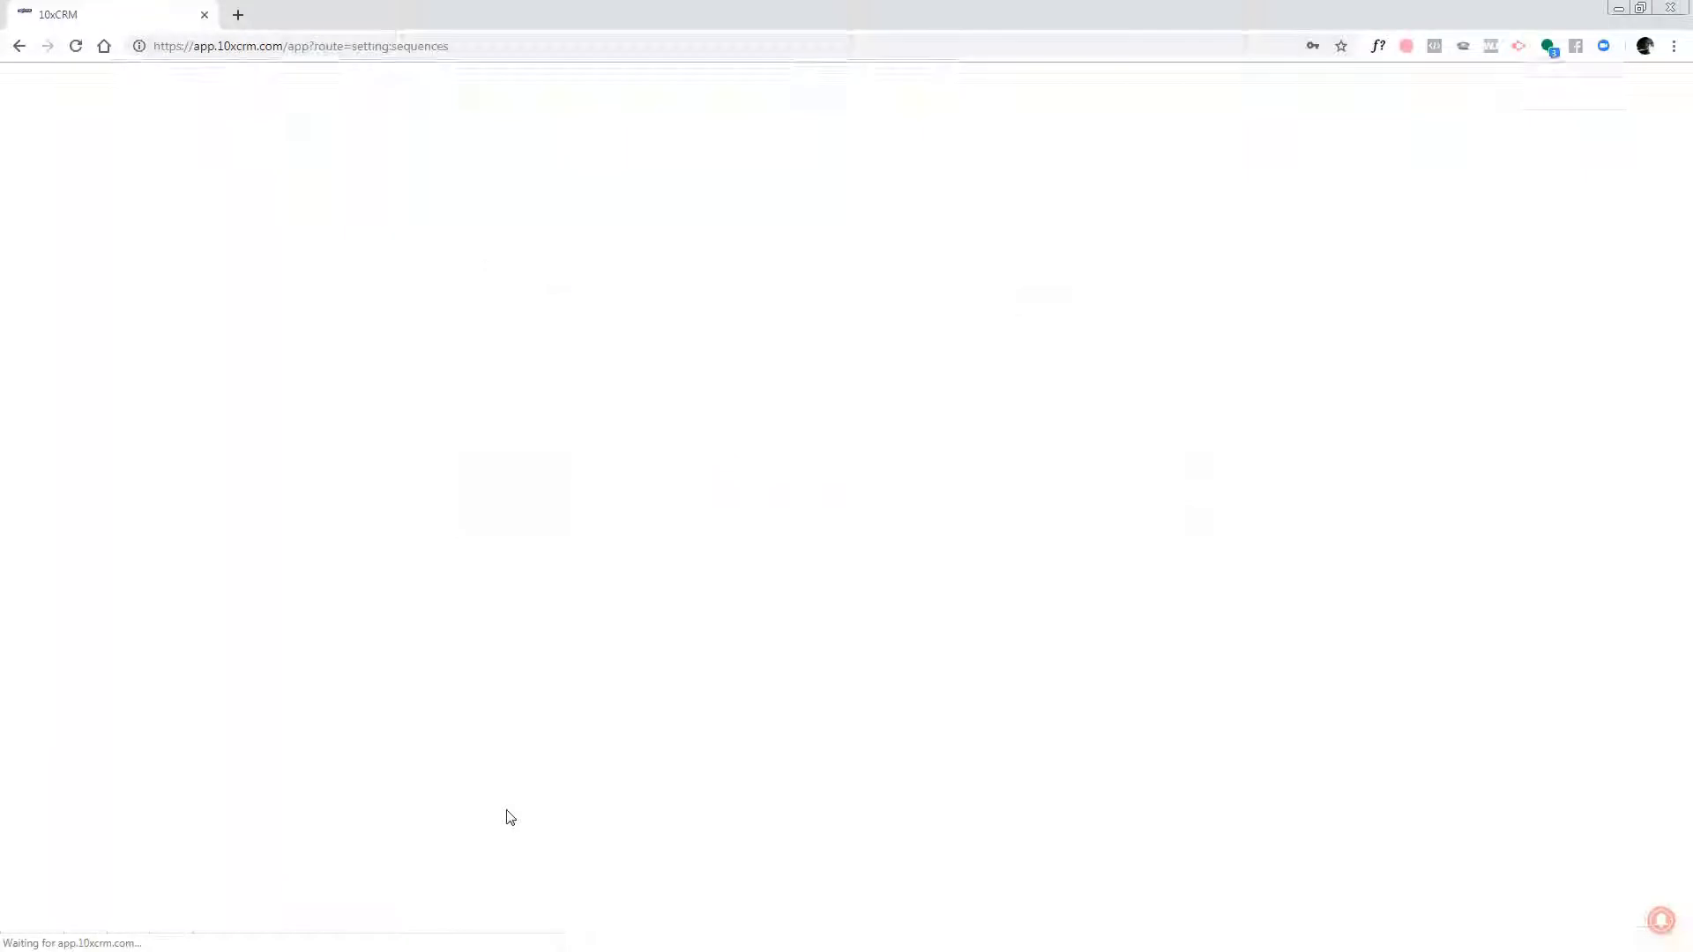